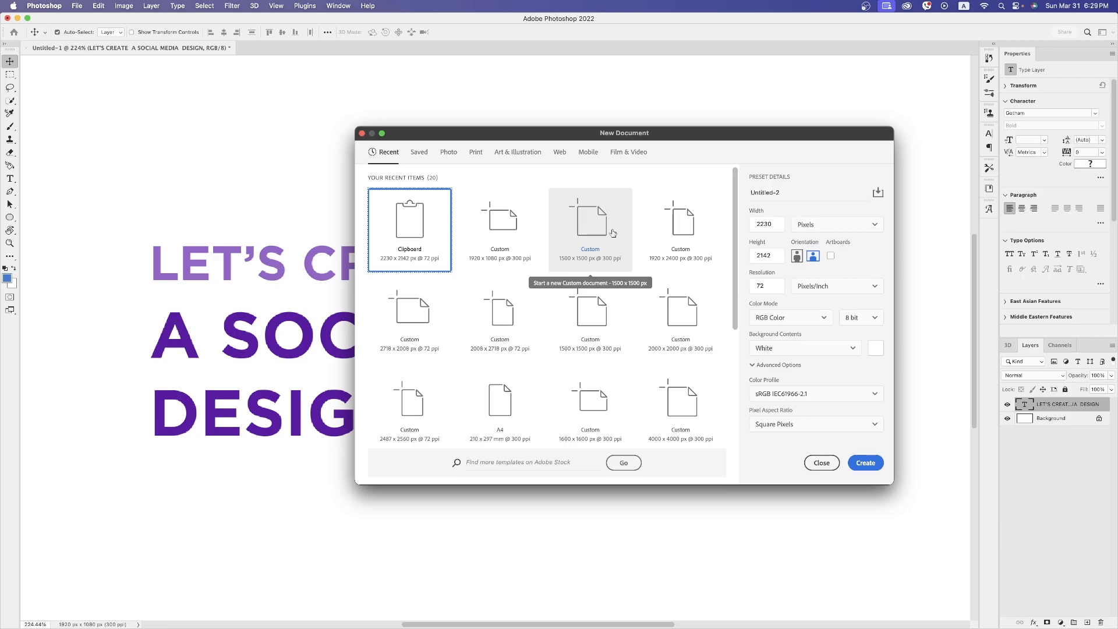
Create a new 1500 x 1500 px document at 300 pixels/inch named FOOTBALL
left_click(583, 231)
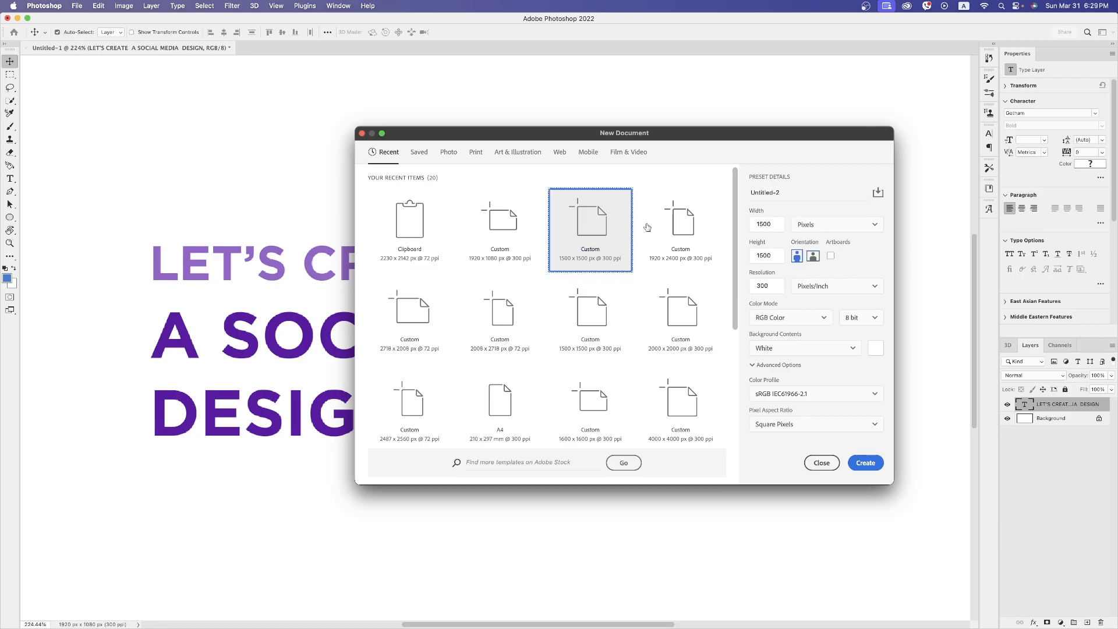
double_click(761, 287)
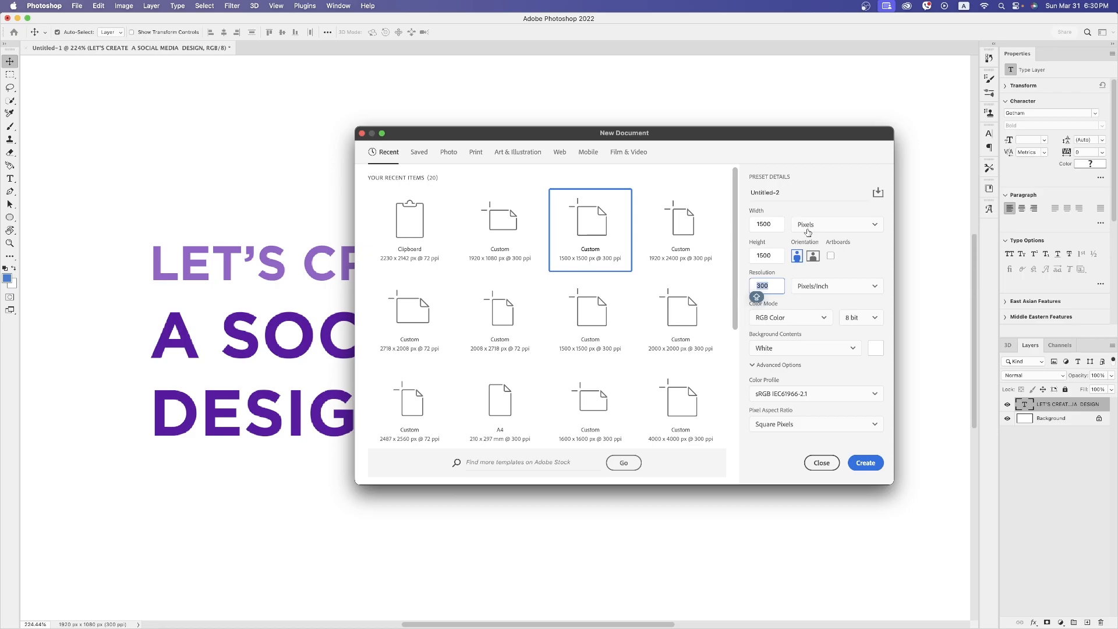
key("Tab")
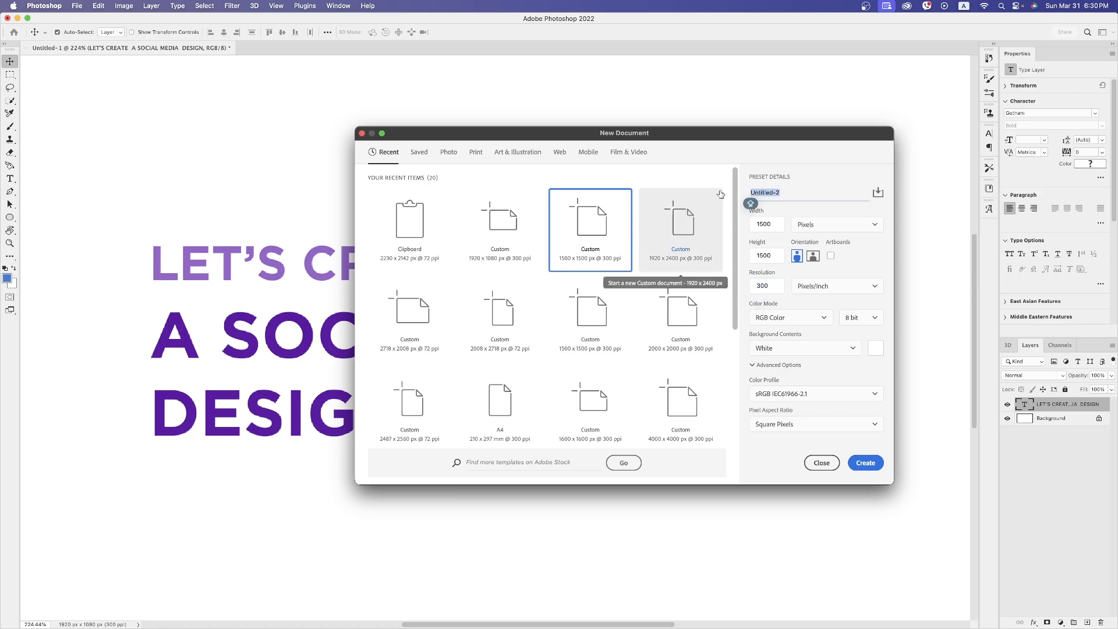
key("BackSpace")
type("FOOTBALL")
left_click(872, 465)
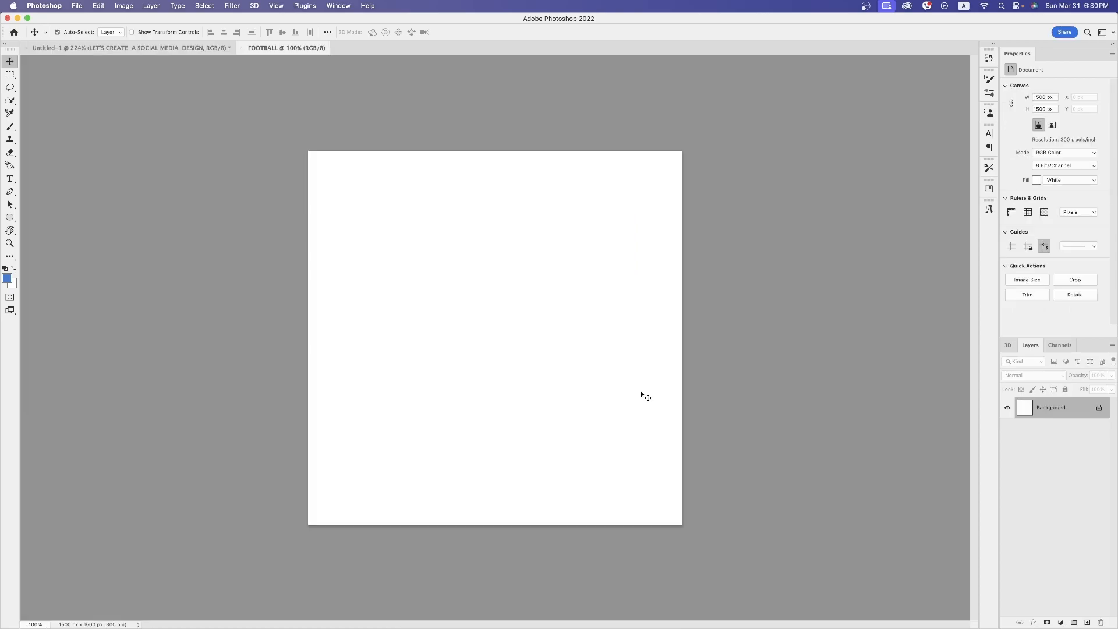
key("super+0")
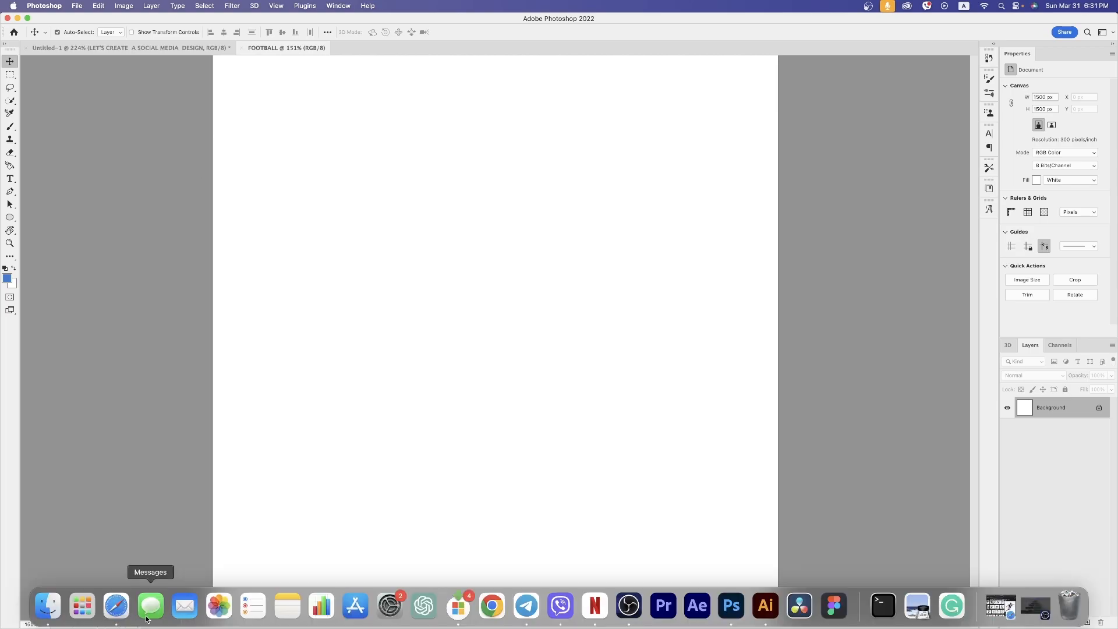
Switch to Safari, copy the blue-shirted player image from the "football player png" results, and paste it into the FOOTBALL document in Photoshop
left_click(120, 611)
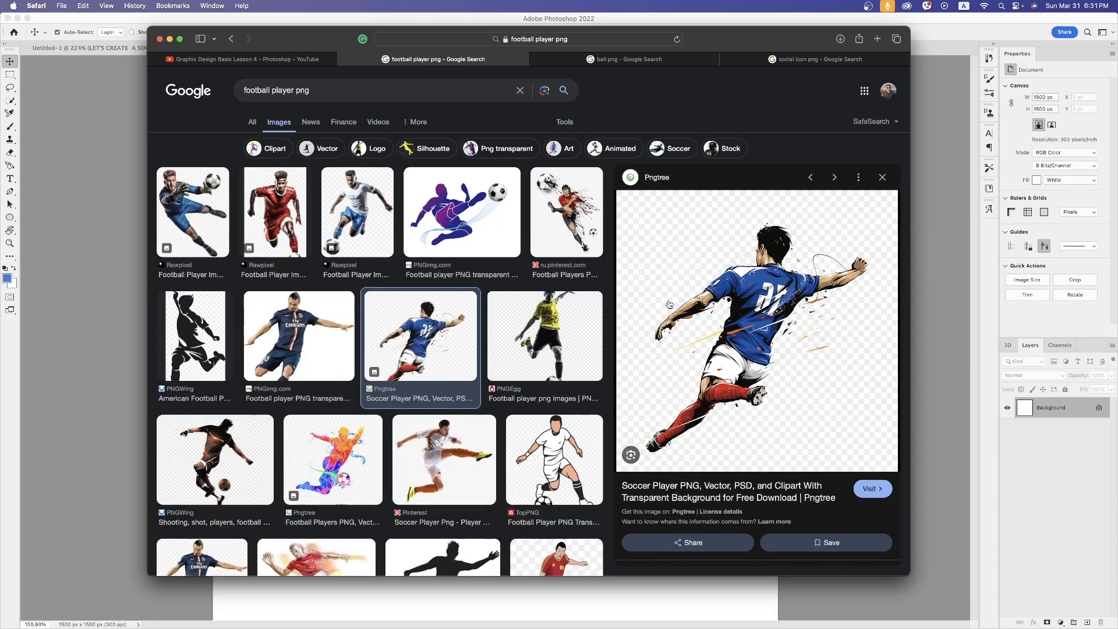
left_click(180, 40)
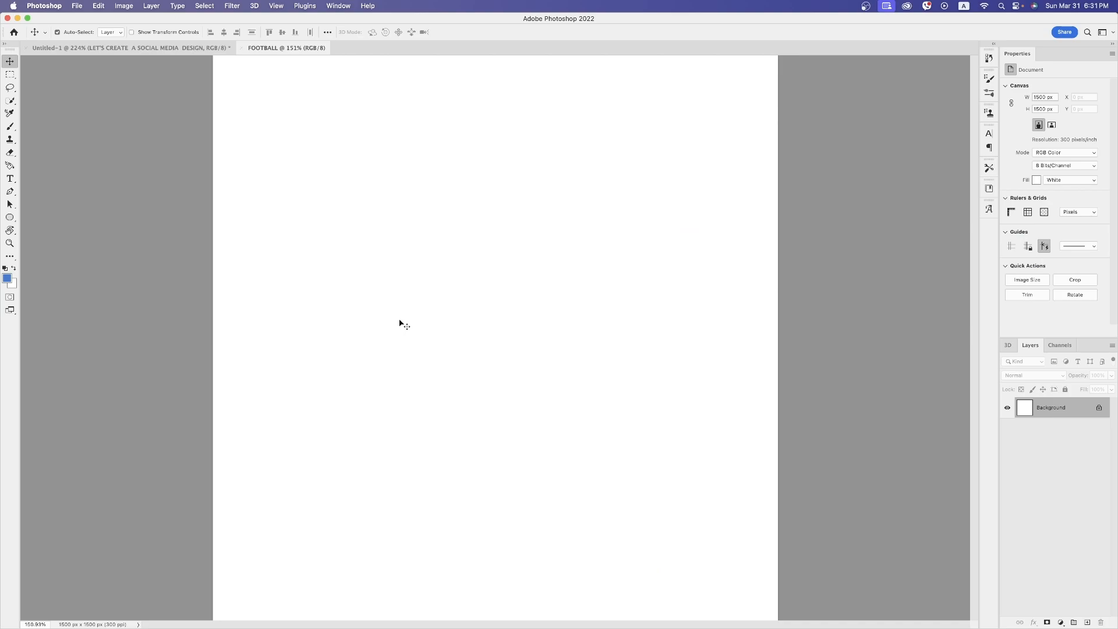
key("super+v")
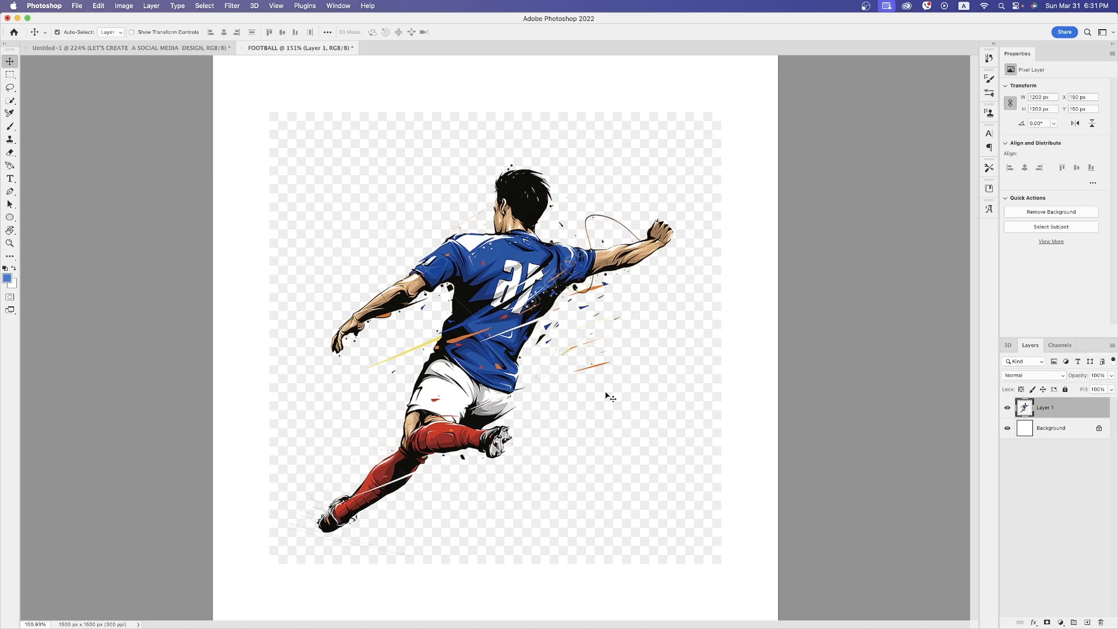
Remove the checkered background from the pasted football player layer with the Remove Background quick action
key("p")
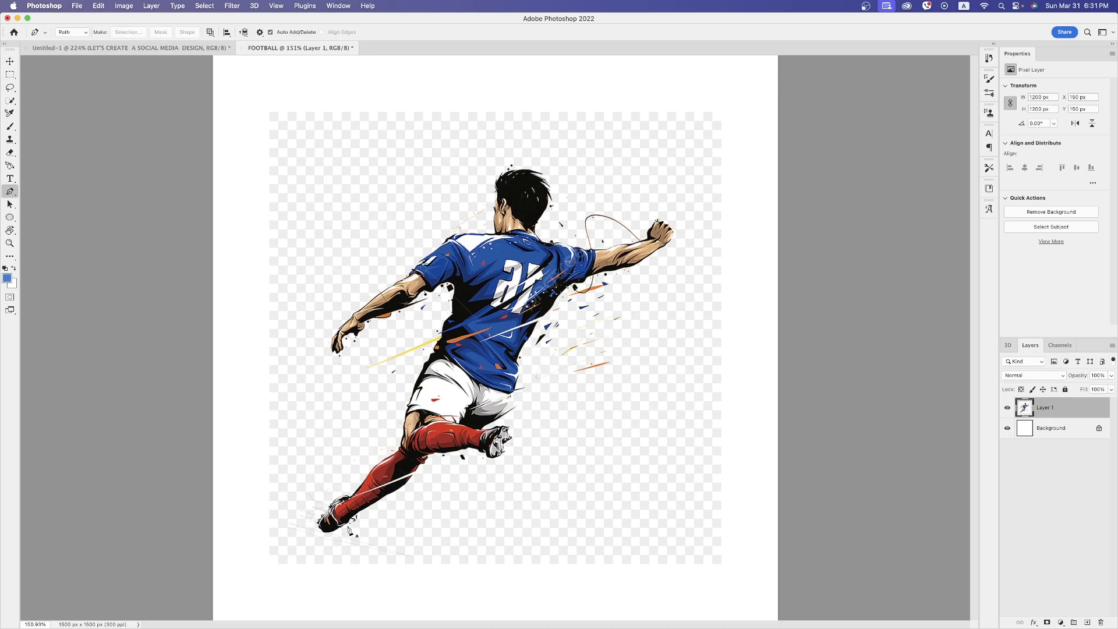
key("w")
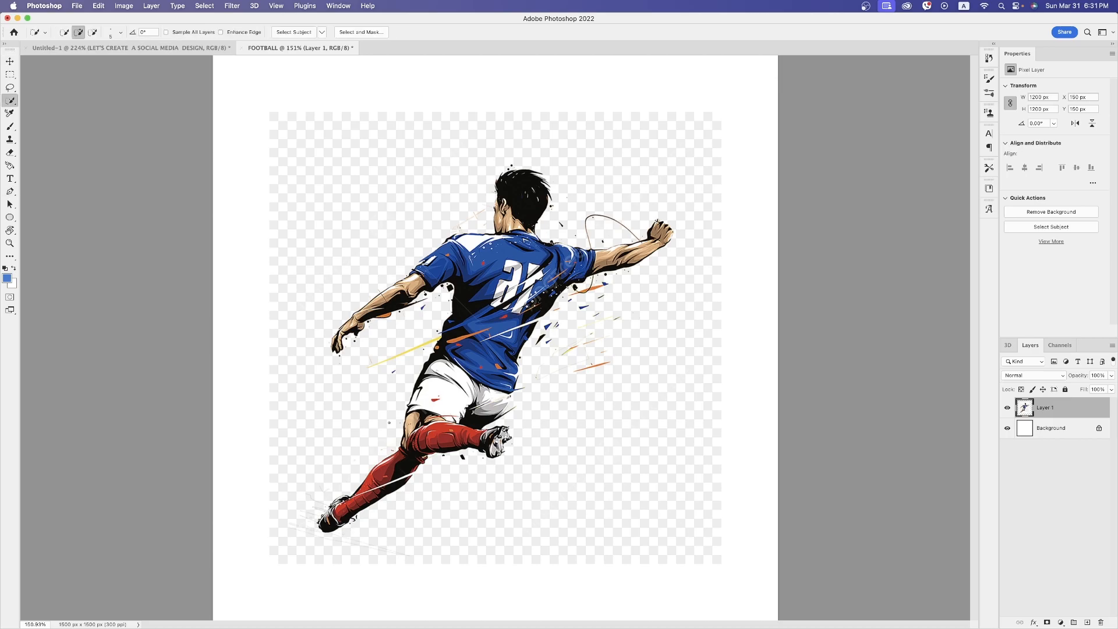
right_click(9, 102)
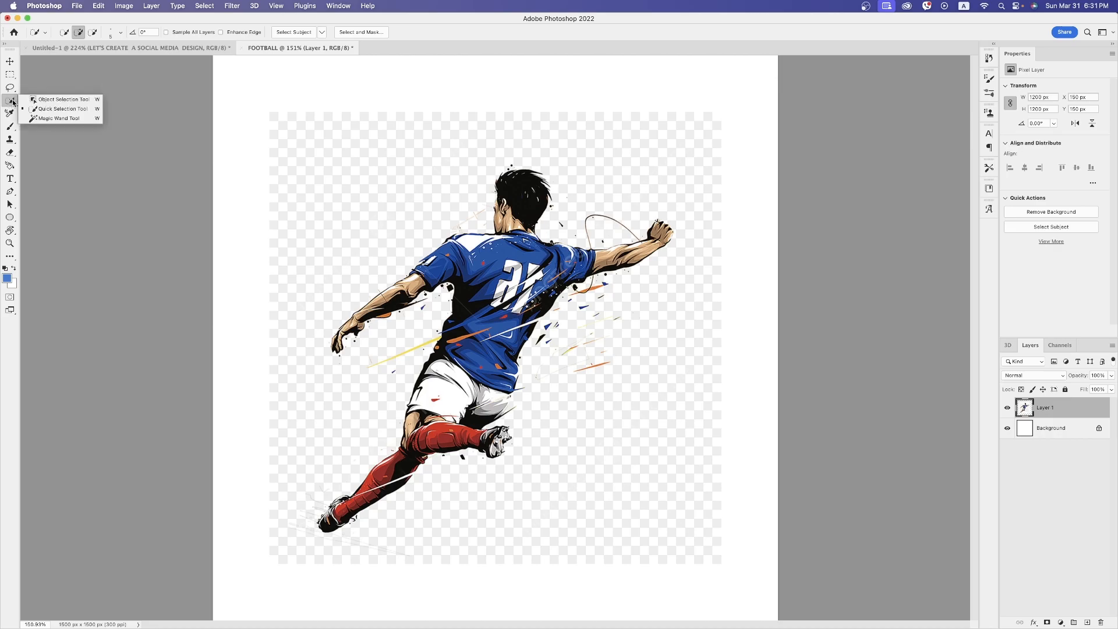
left_click(50, 109)
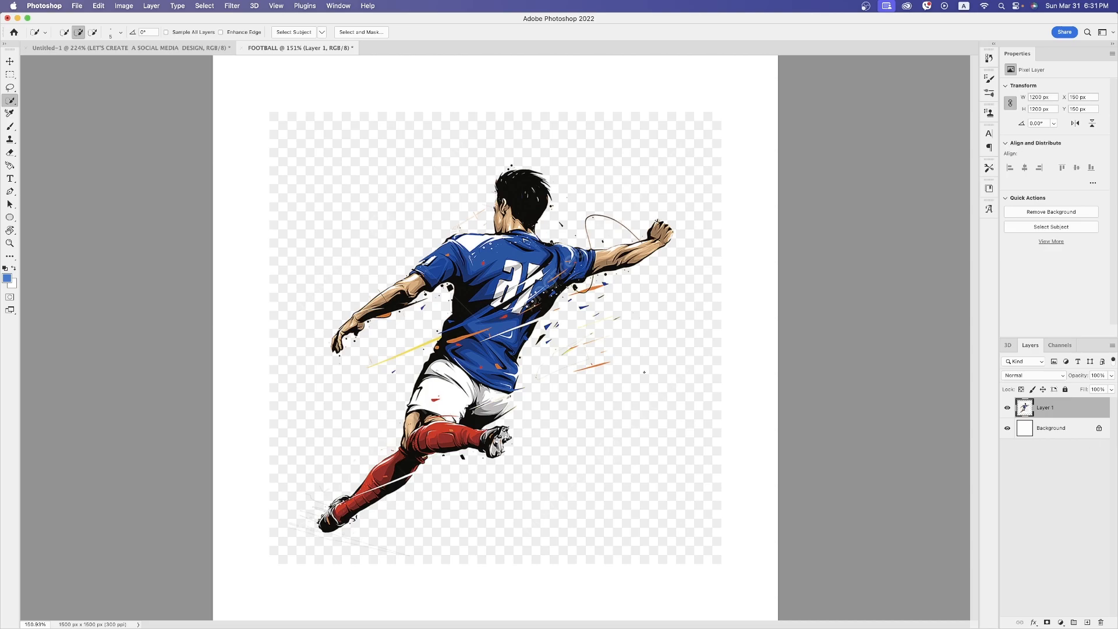
left_click(1043, 213)
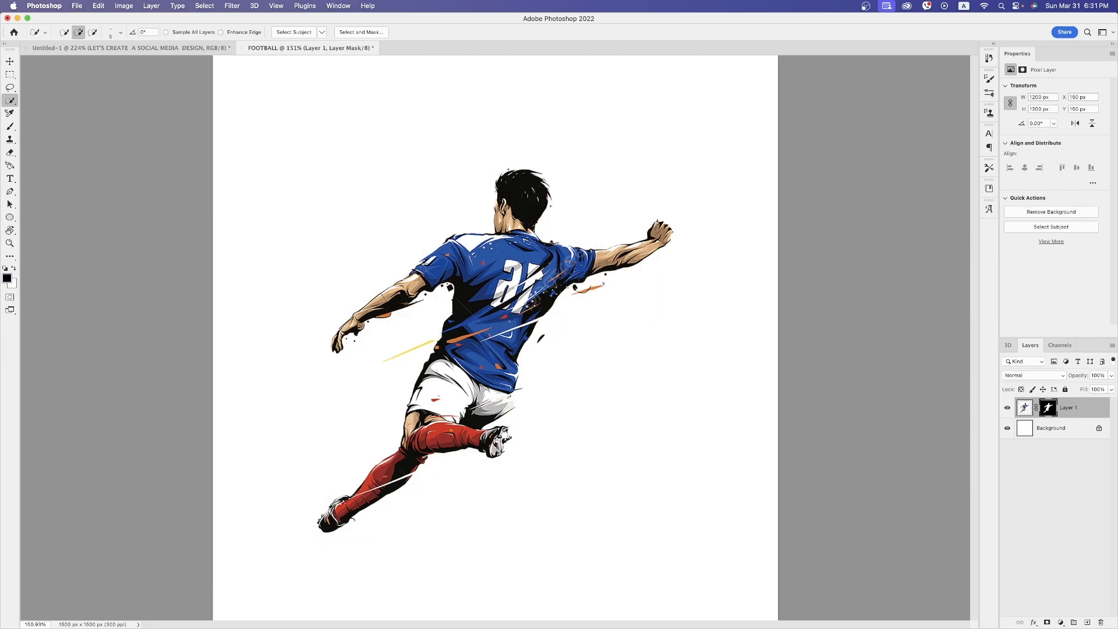
Move the player cutout down and right on the canvas to about X 258 px, Y 340 px, checking its transparency with the Background hidden
key("v")
left_click_drag(530, 300, 651, 353)
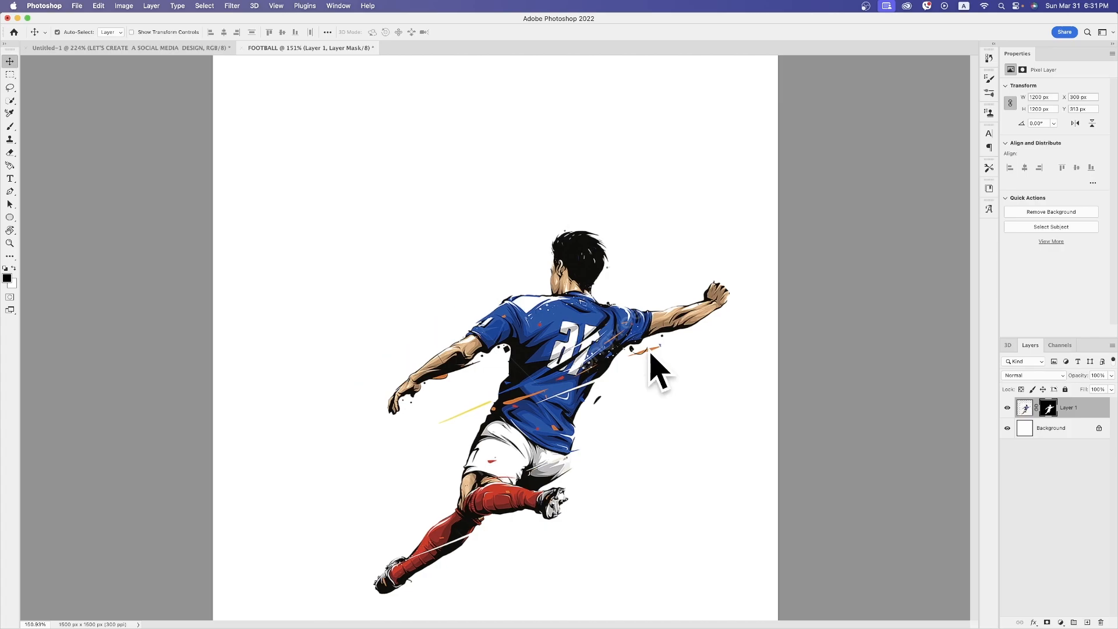
left_click_drag(579, 350, 574, 355)
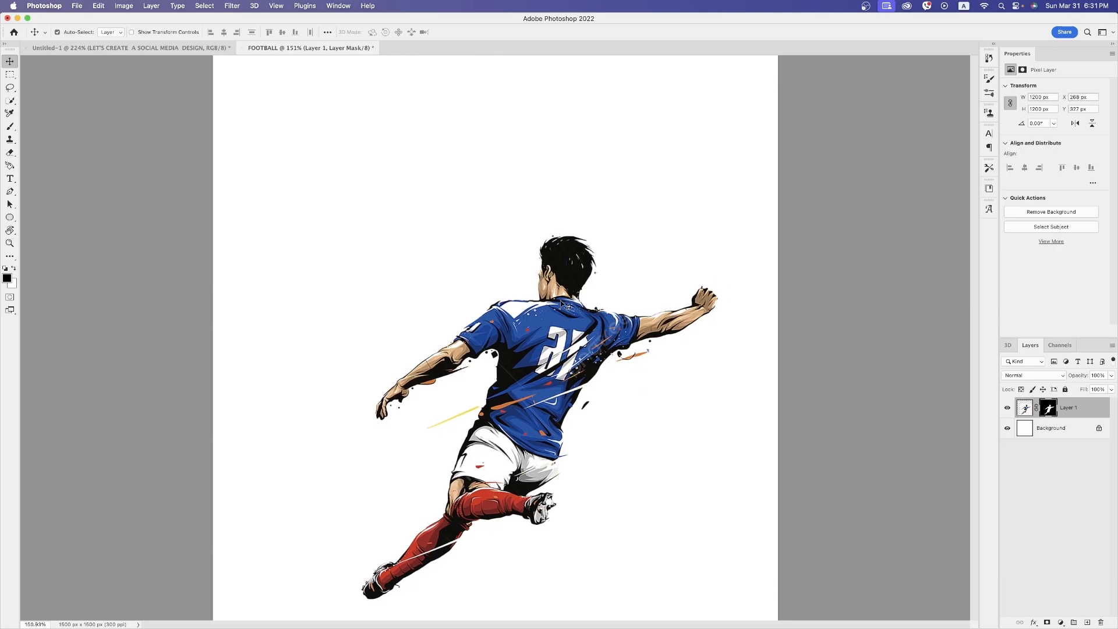
left_click(1007, 429)
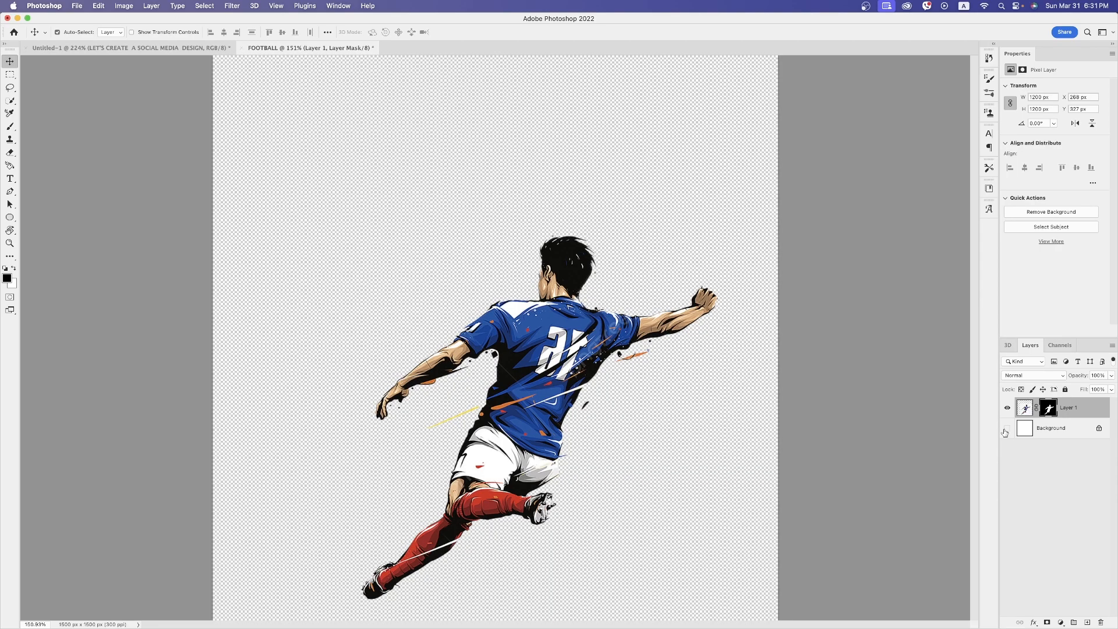
left_click_drag(567, 358, 563, 366)
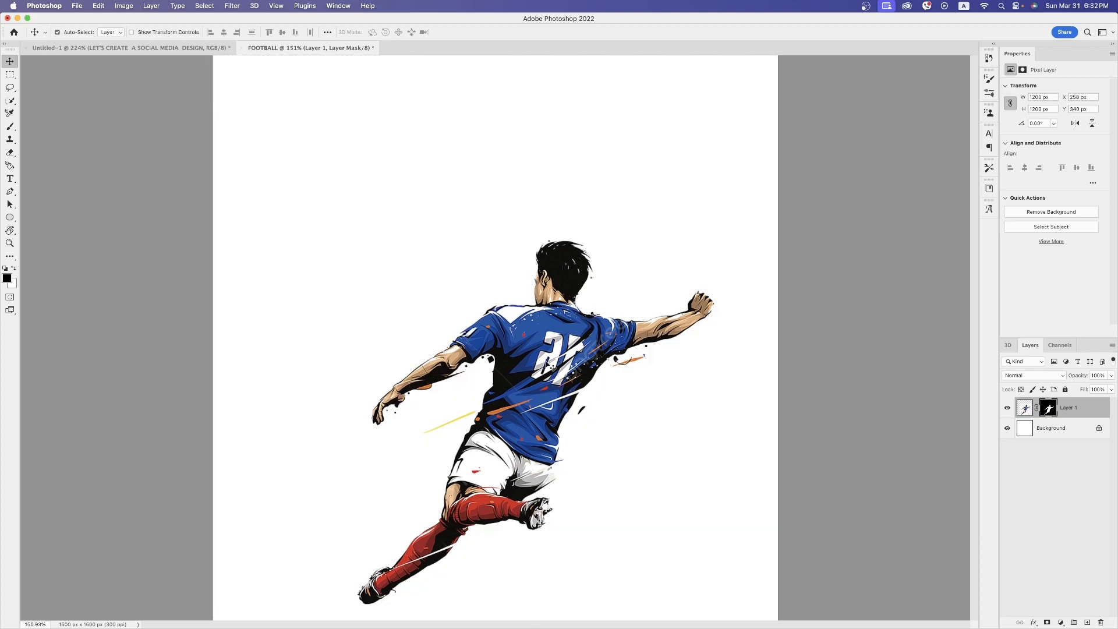
Add a Solid Color fill layer beneath the player, using the jersey's blue #0b4aa7 sampled from the image
left_click(1051, 429)
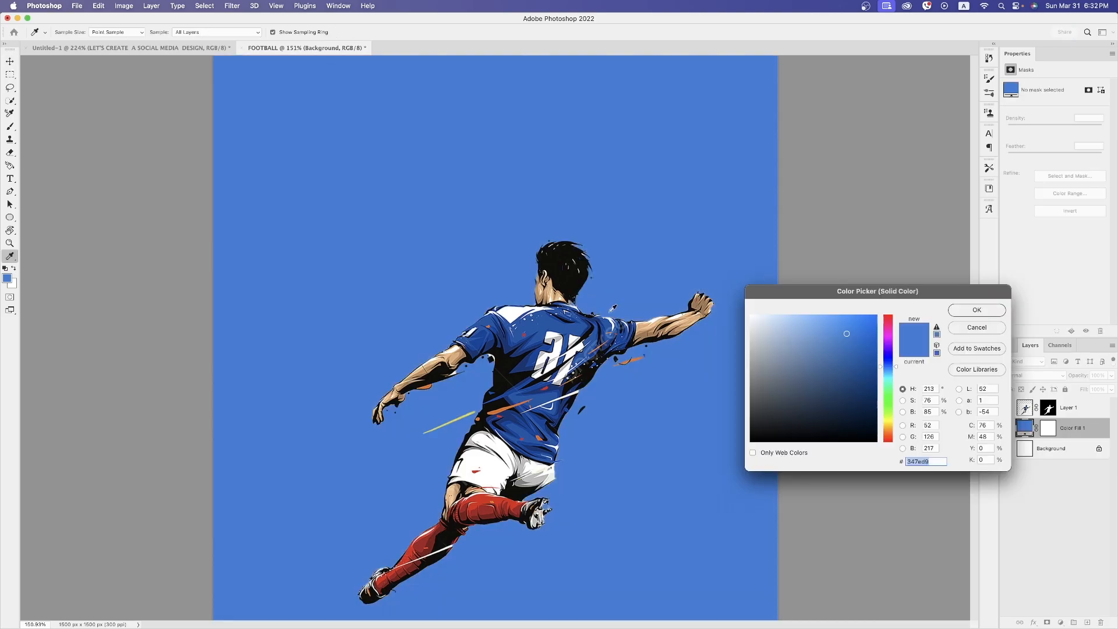
left_click(579, 299)
left_click(554, 313)
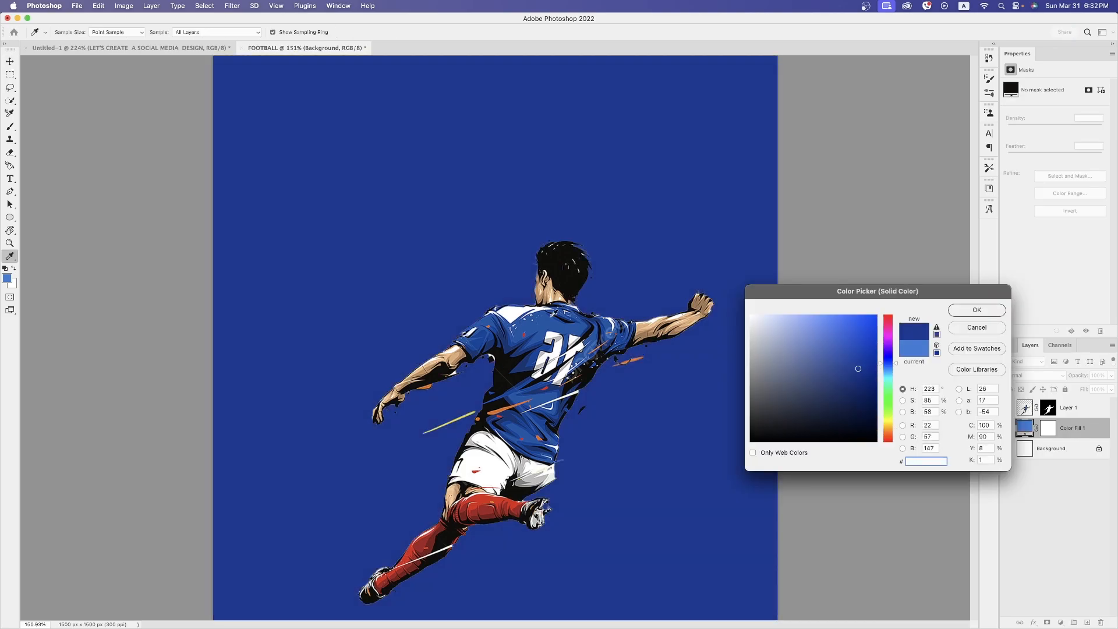
left_click(493, 501)
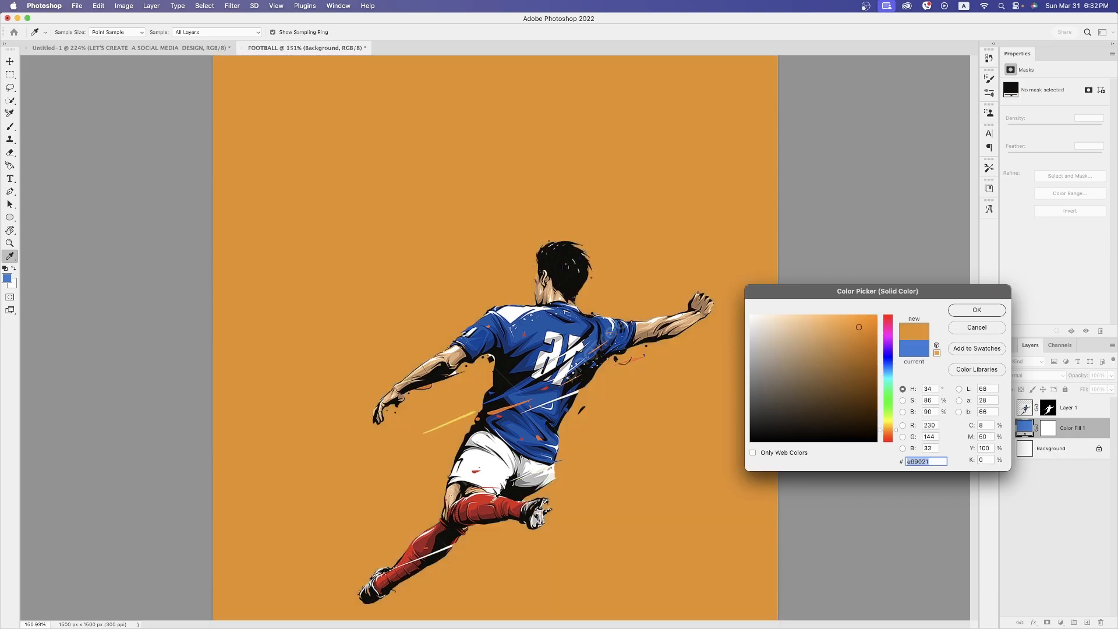
left_click(563, 322)
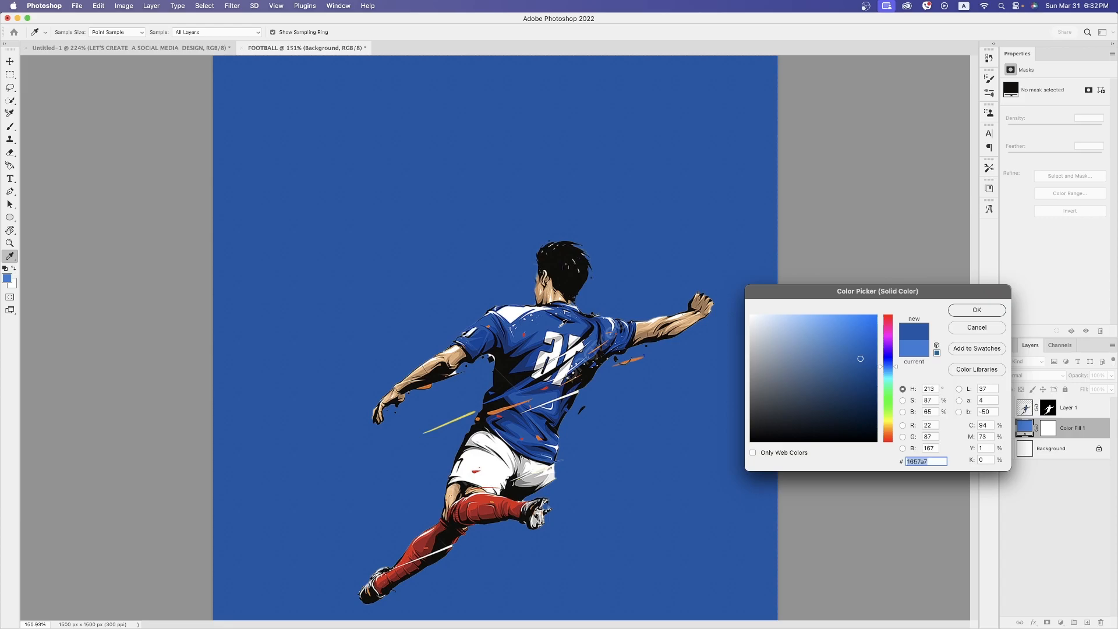
left_click(560, 326)
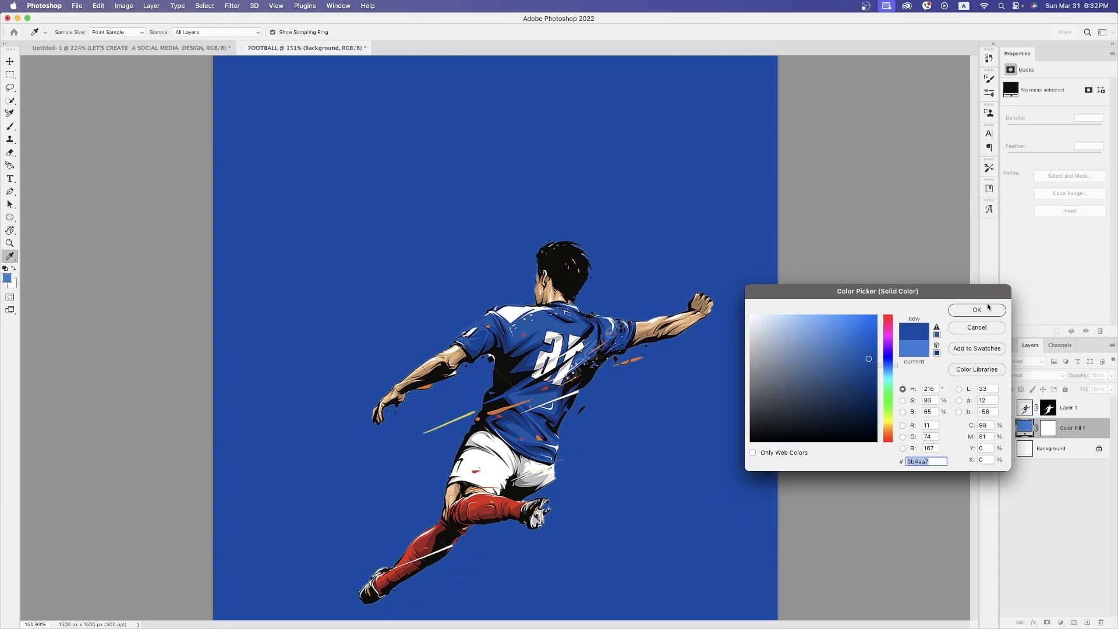
left_click(976, 310)
Add the text "The Best" above the player layer, in the upper-left area of the canvas
left_click(553, 378)
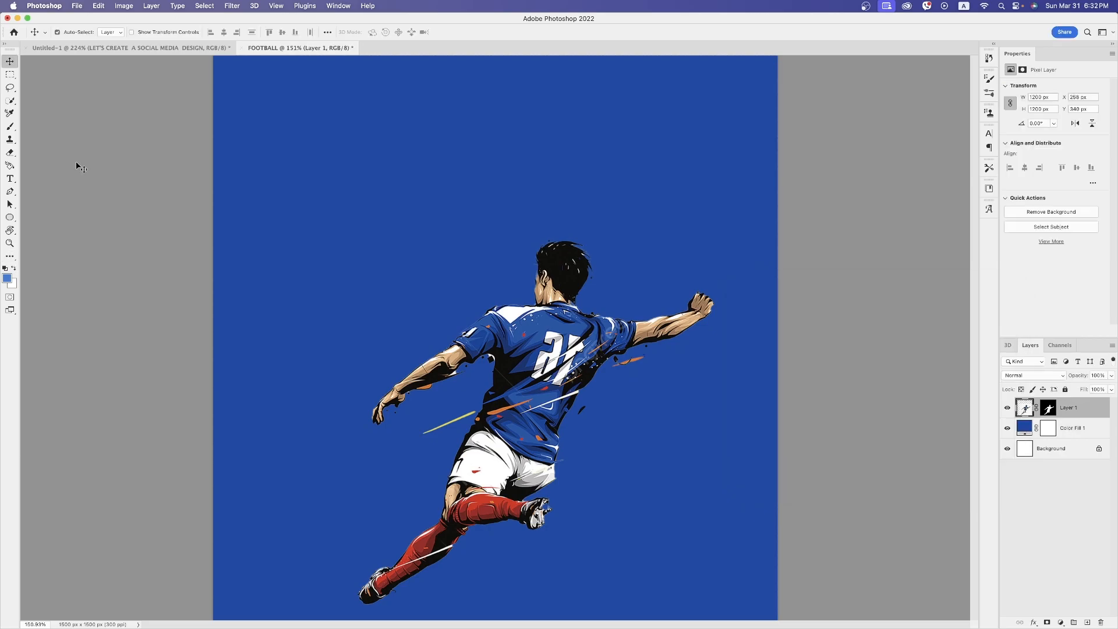
key("t")
left_click(279, 191)
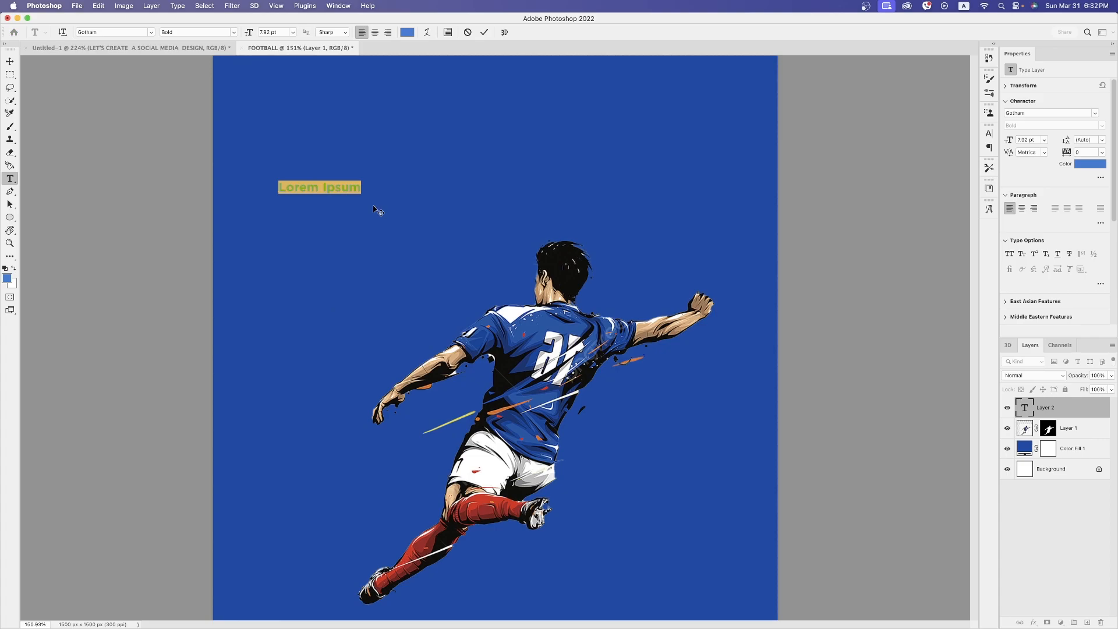
type("The Best")
key("Escape")
key("v")
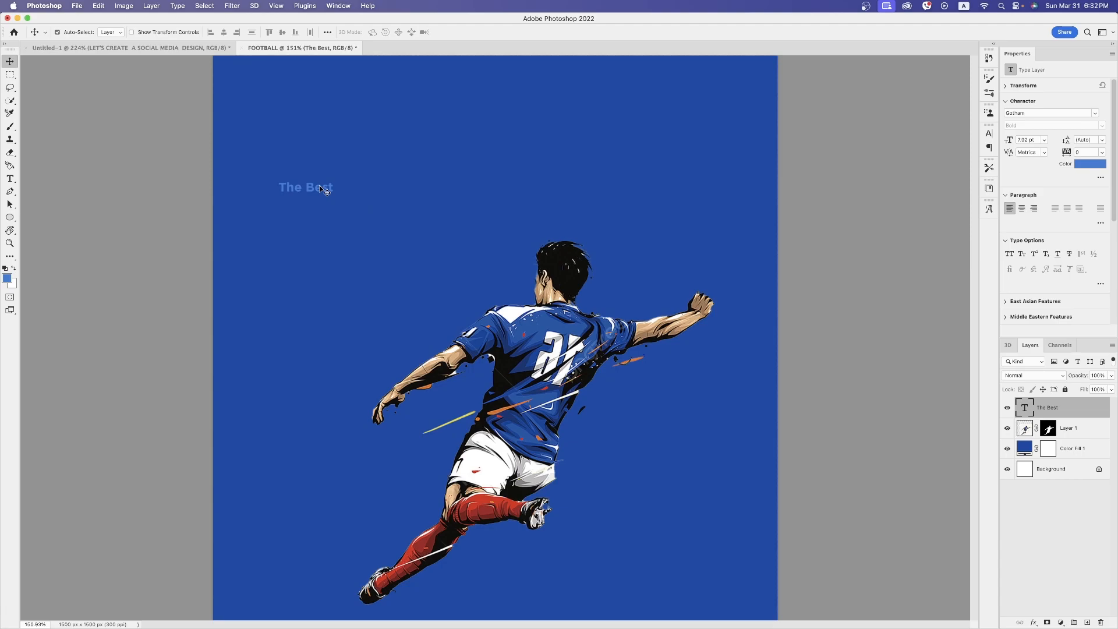
Duplicate "The Best" just below the original and change the copy's text to "Football" and "Player" on two lines
left_click_drag(320, 187, 324, 222, "alt")
double_click(318, 220)
key("super+a")
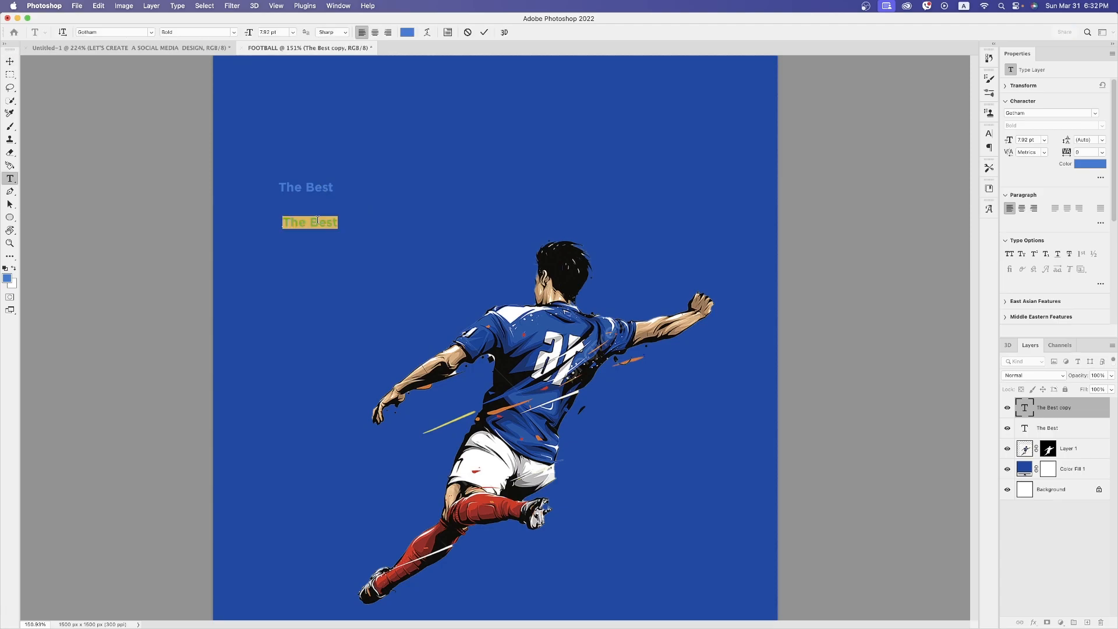
type("Fo")
type("otball")
key("Return")
type("Player")
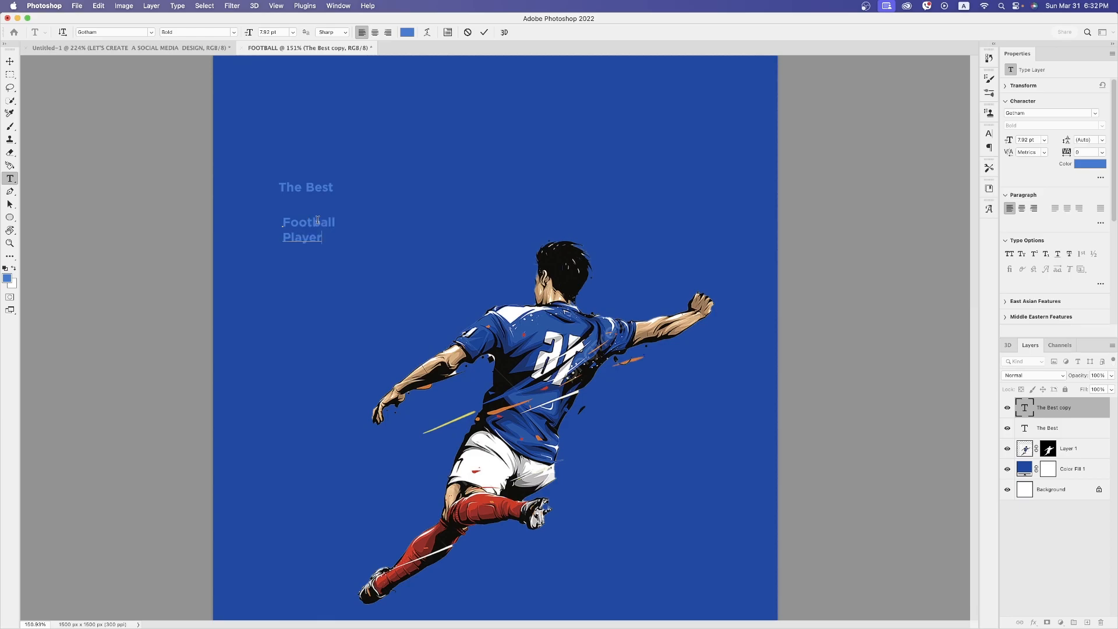
key("super+Return")
Scale the "Football Player" text up to about 410% and shift it slightly up and left
key("super+t")
left_click_drag(335, 243, 498, 330)
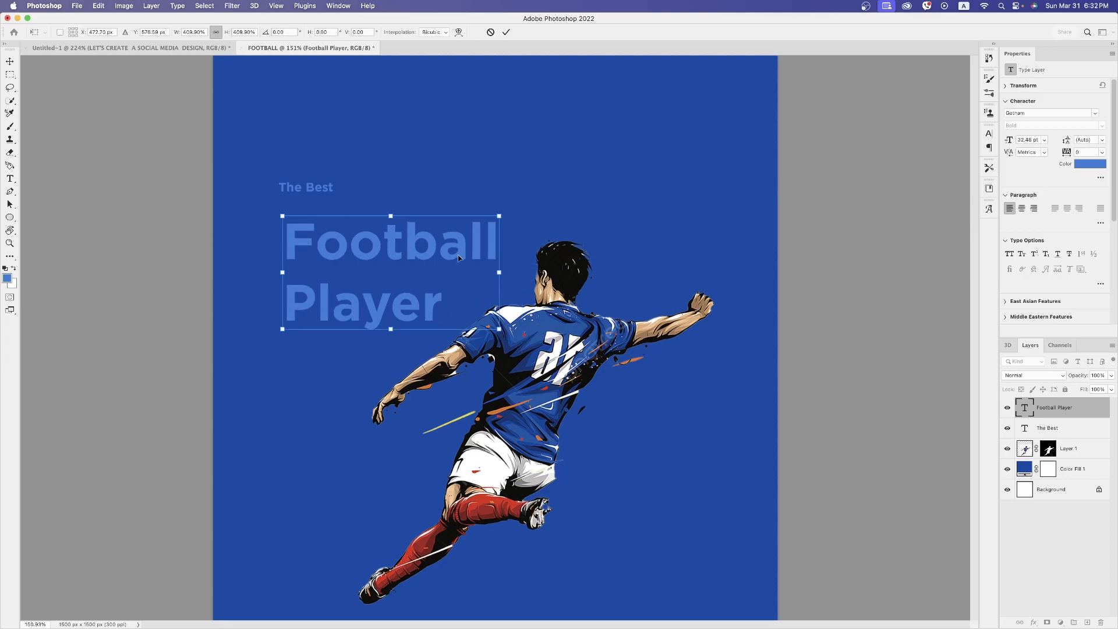
left_click_drag(458, 259, 436, 245)
key("Return")
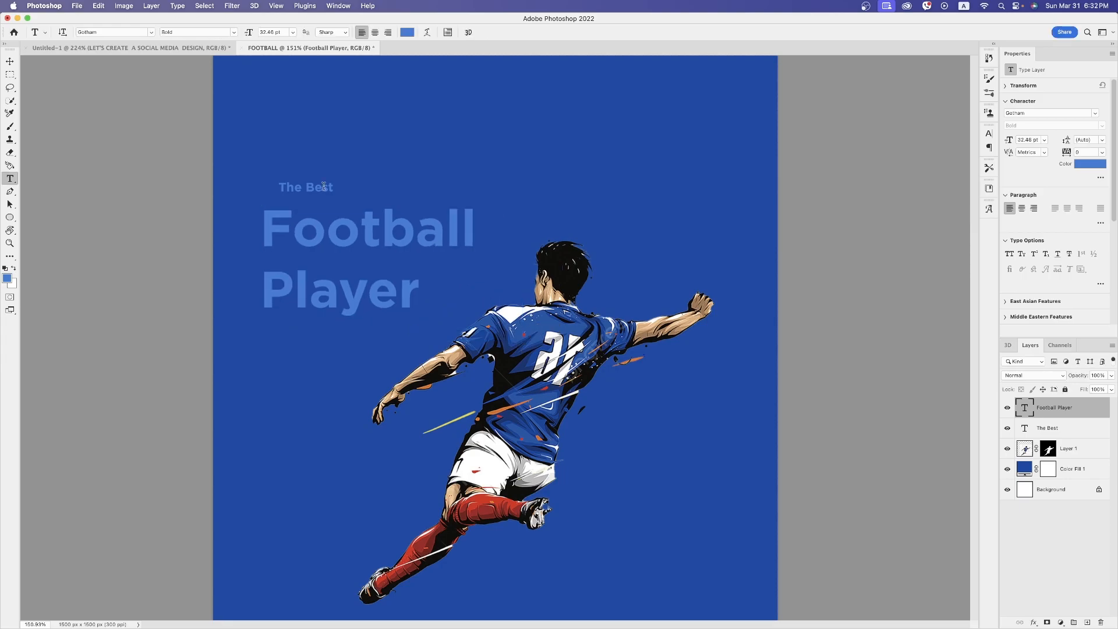
Move "The Best" and the "Football Player" headline up near the canvas top, aligned at their left edges, and nudge the player slightly right
key("v")
left_click_drag(324, 186, 310, 118)
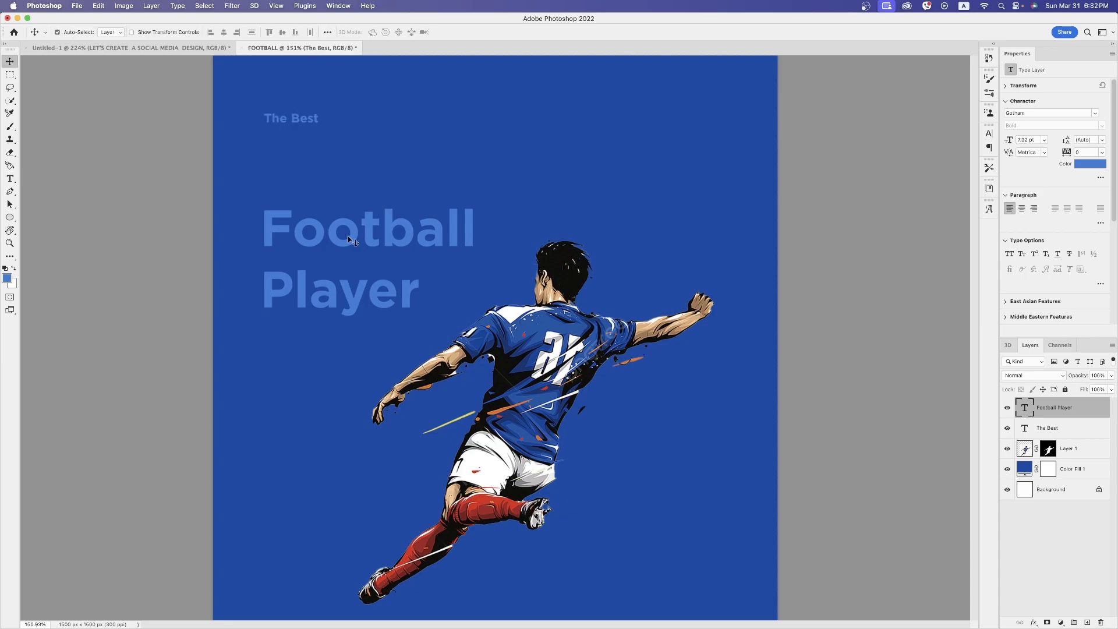
left_click_drag(353, 241, 353, 173)
left_click_drag(534, 351, 546, 356)
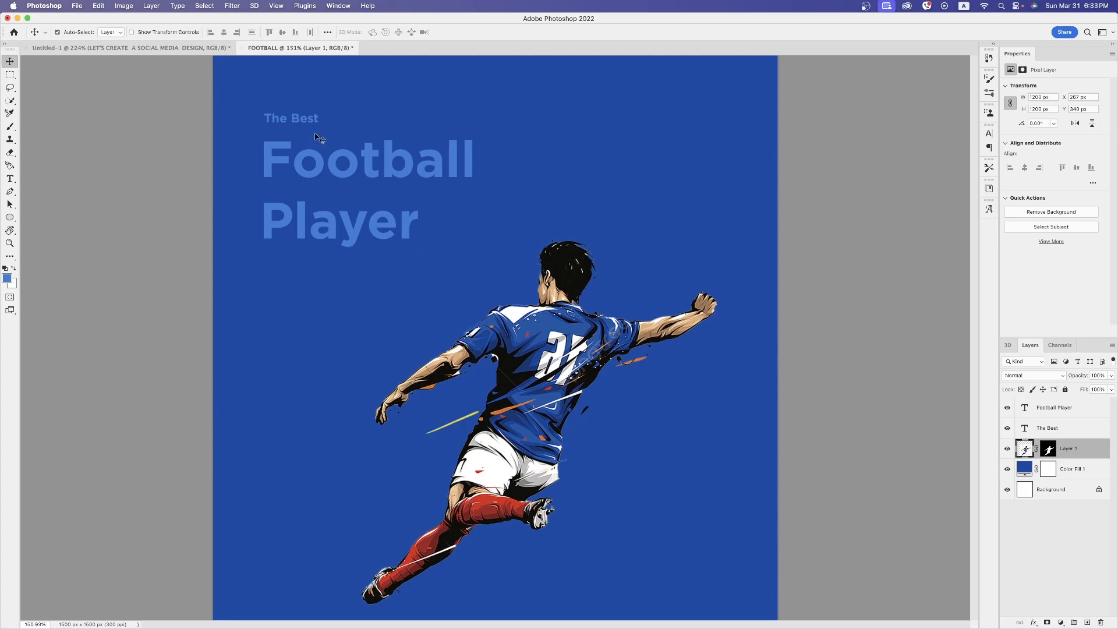
Change the font of the "Football Player" text to Impact Regular
key("t")
left_click(328, 175)
key("super")
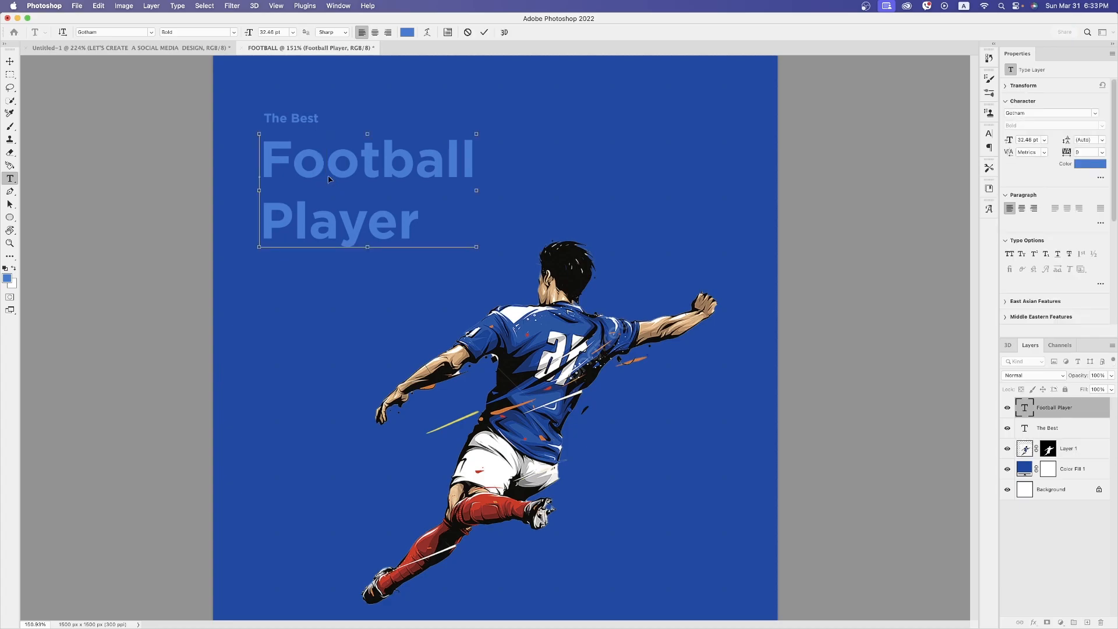
key("super+a")
left_click(121, 34)
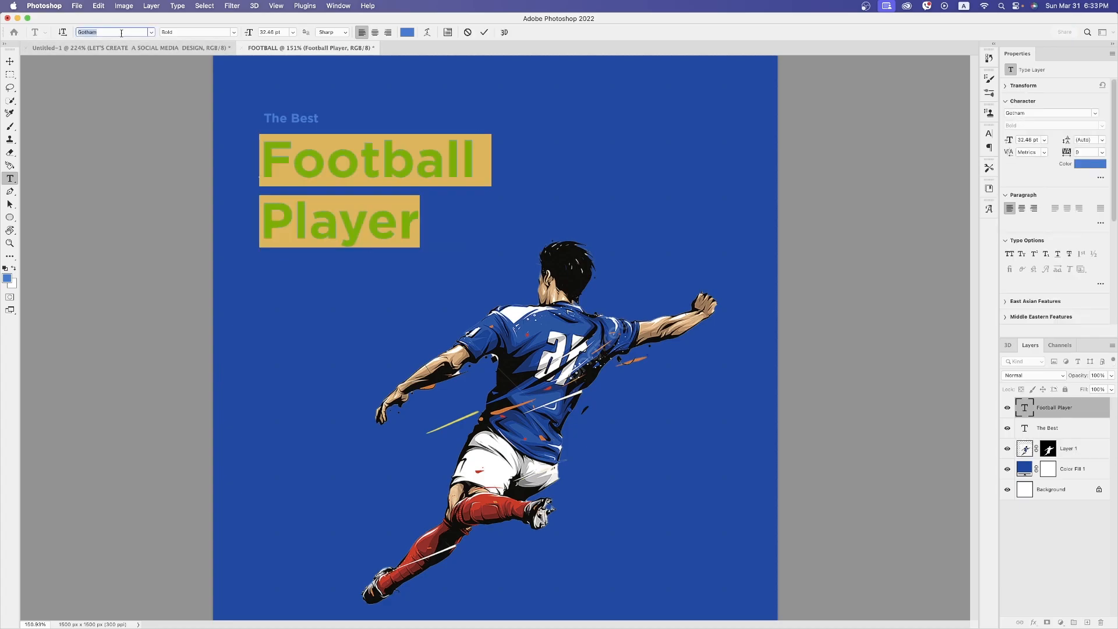
type("Imperator")
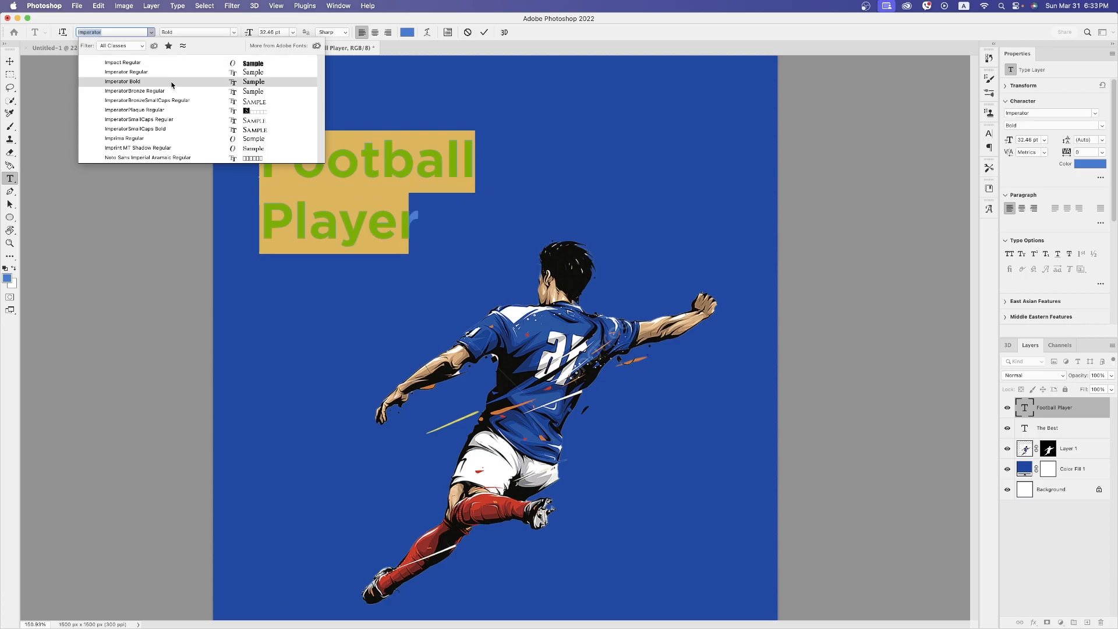
left_click(152, 66)
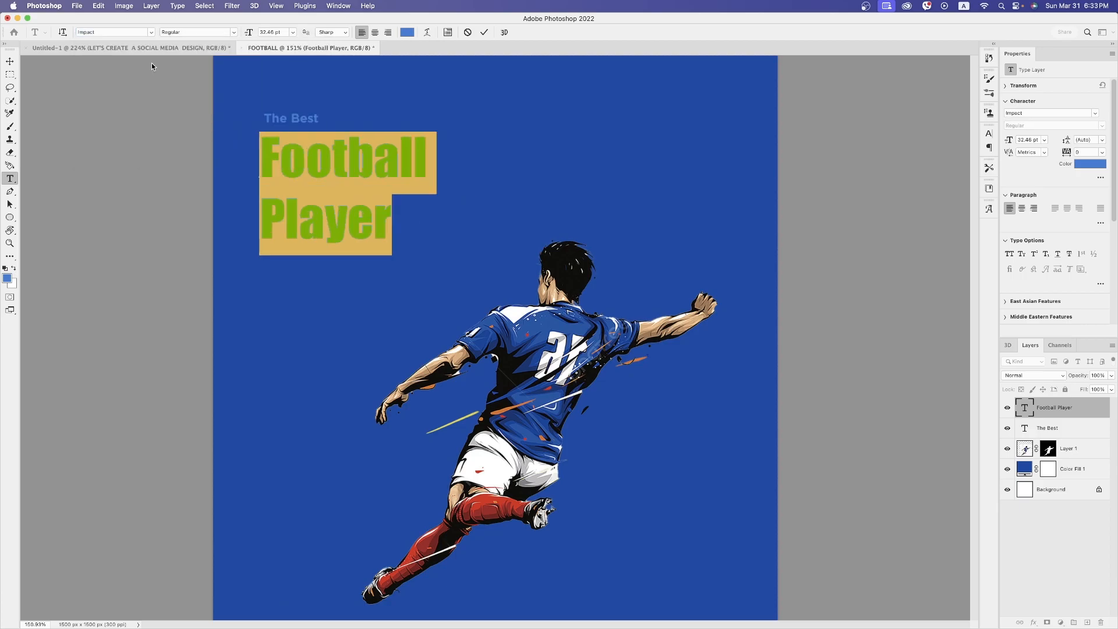
left_click(10, 62)
Change the font of "The Best" to Impact Regular
double_click(291, 119)
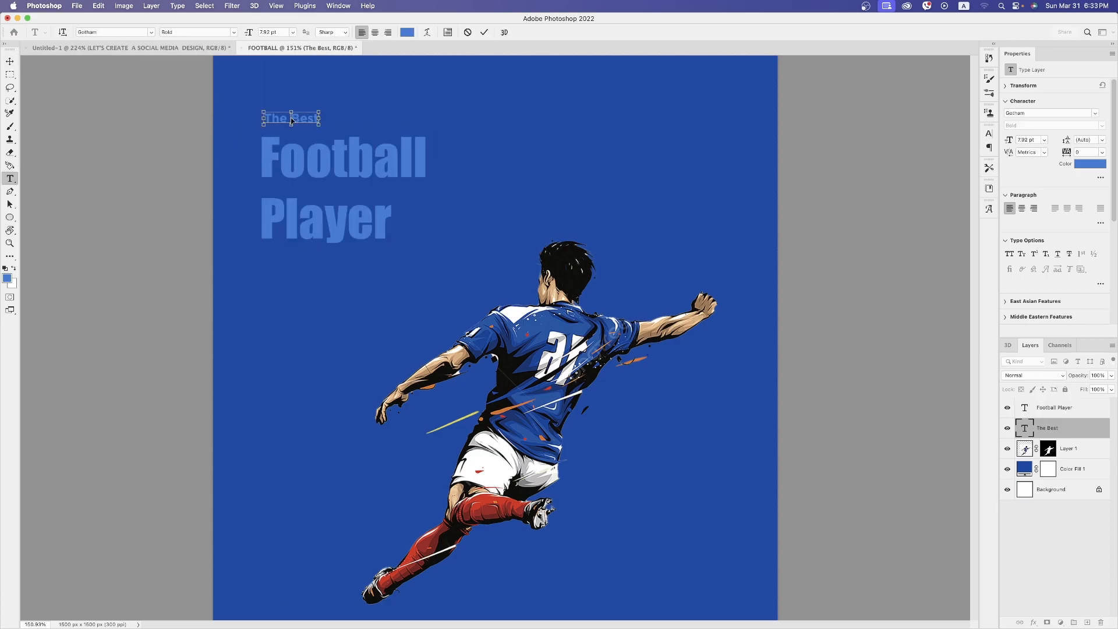
key("super+a")
left_click(114, 32)
type("Impa")
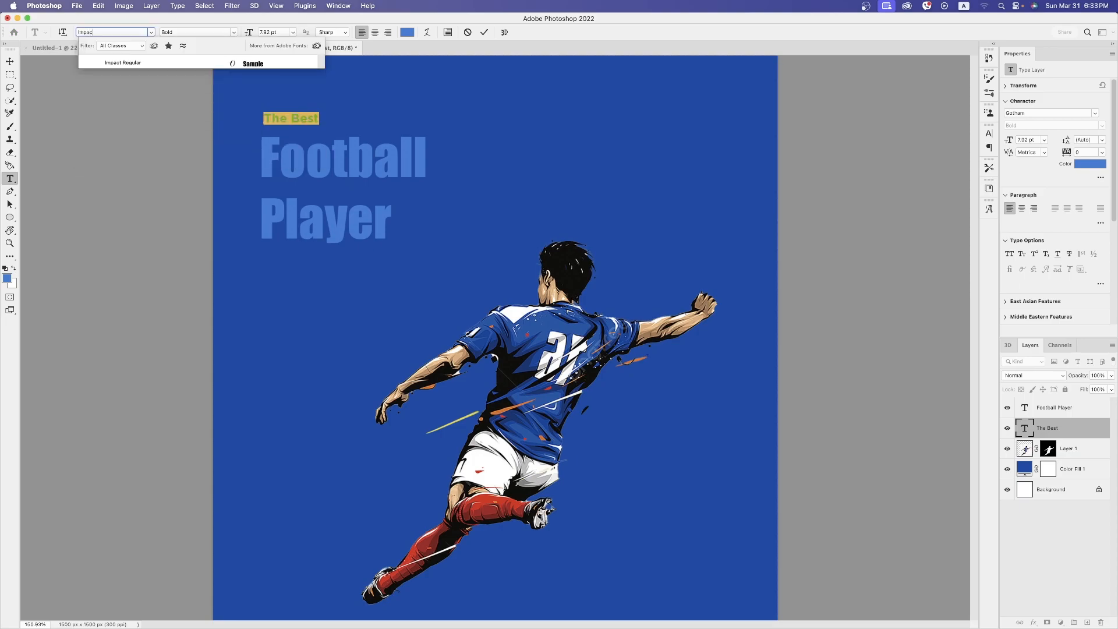
key("Return")
Set the color of the "Football Player" text to white (ffffff)
left_click(381, 159)
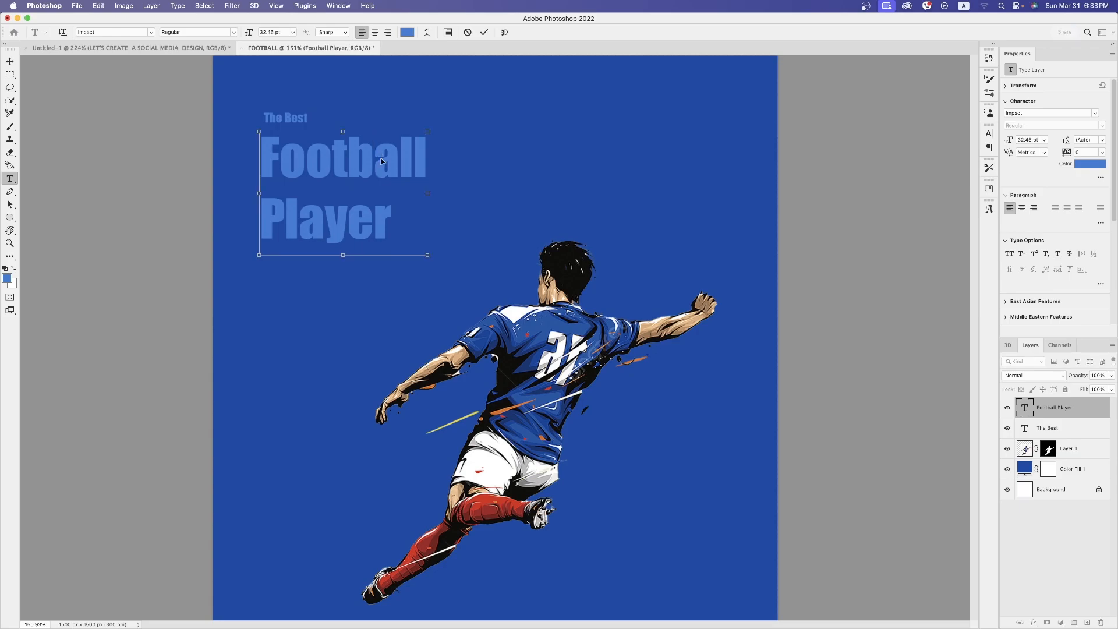
key("super+a")
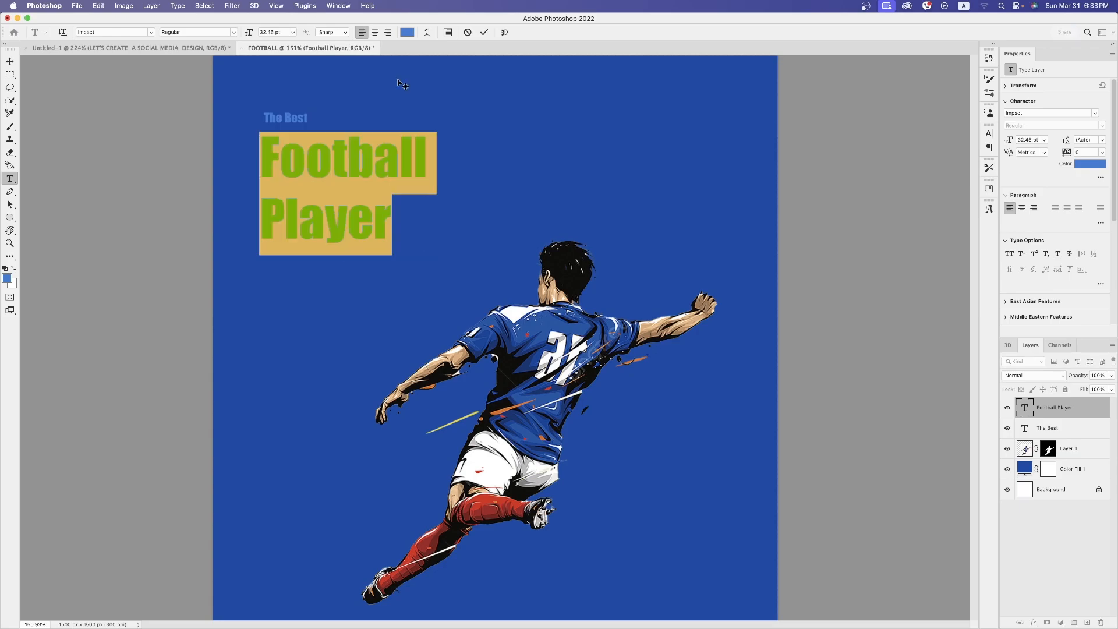
left_click(407, 32)
left_click(751, 316)
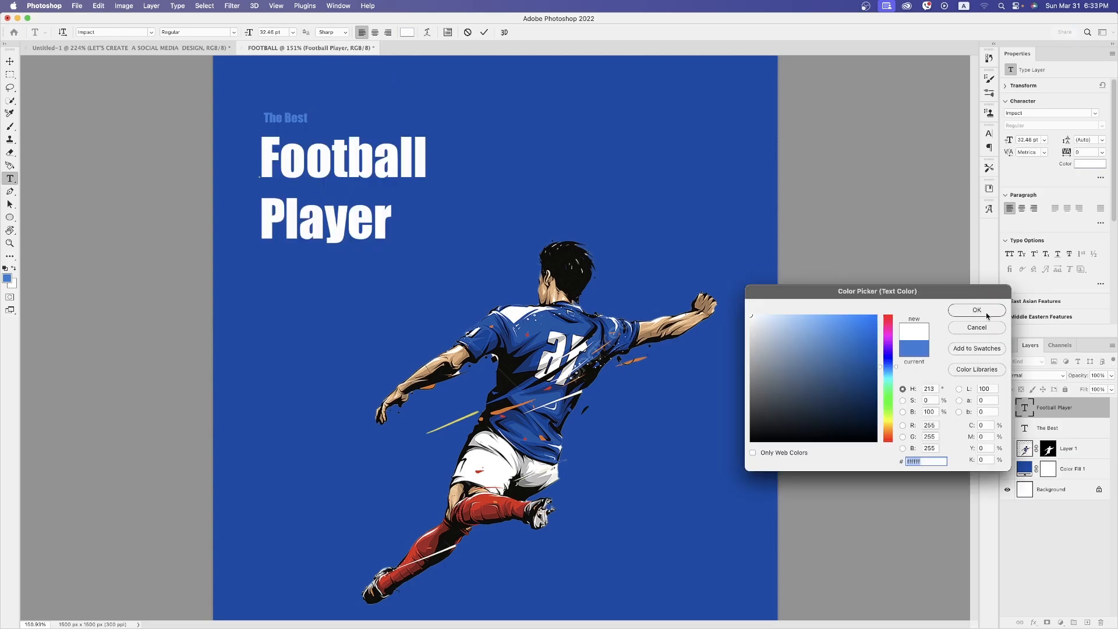
left_click(977, 310)
left_click(10, 62)
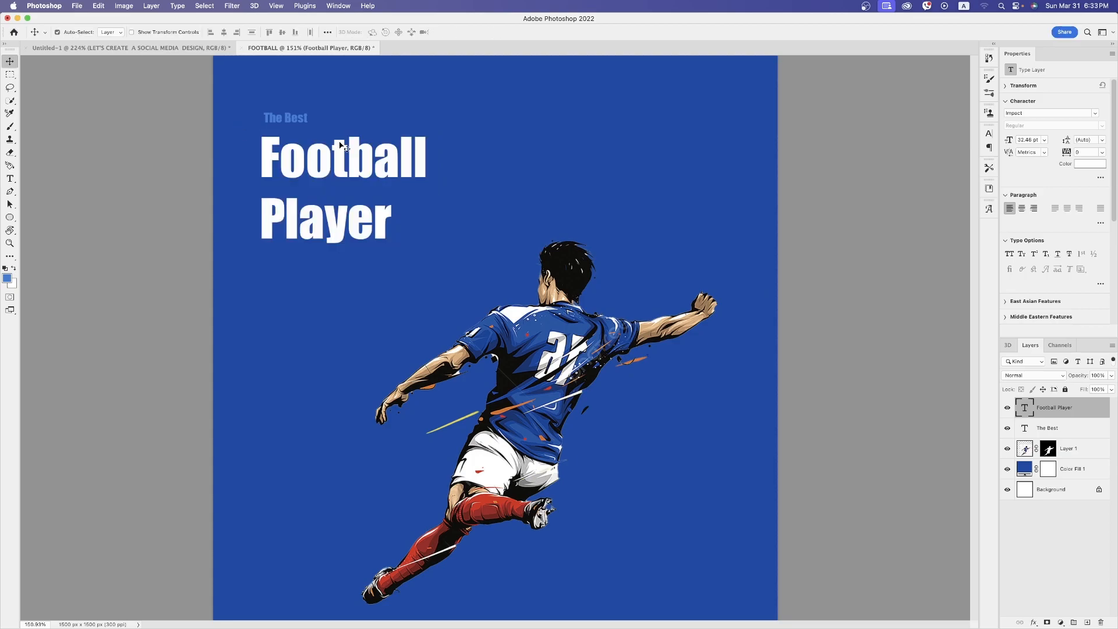
Scale "Football Player" up to about 44 pt and "The Best" to about 15 pt, keeping their left edges aligned
key("super+t")
left_click_drag(431, 270, 495, 316)
key("Return")
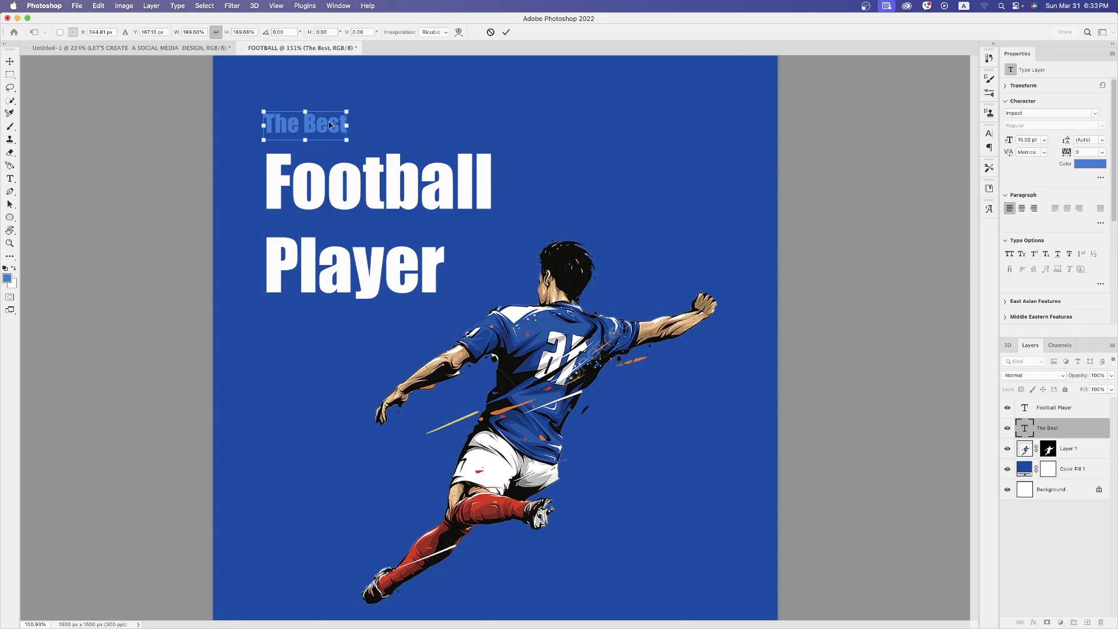
left_click_drag(329, 124, 331, 124)
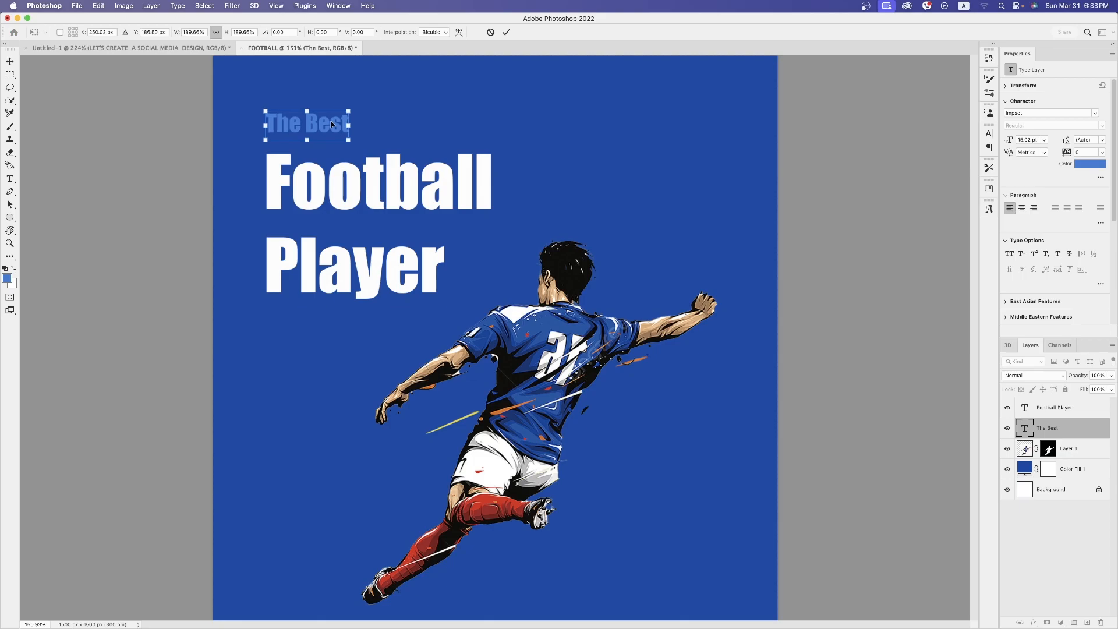
key("Return")
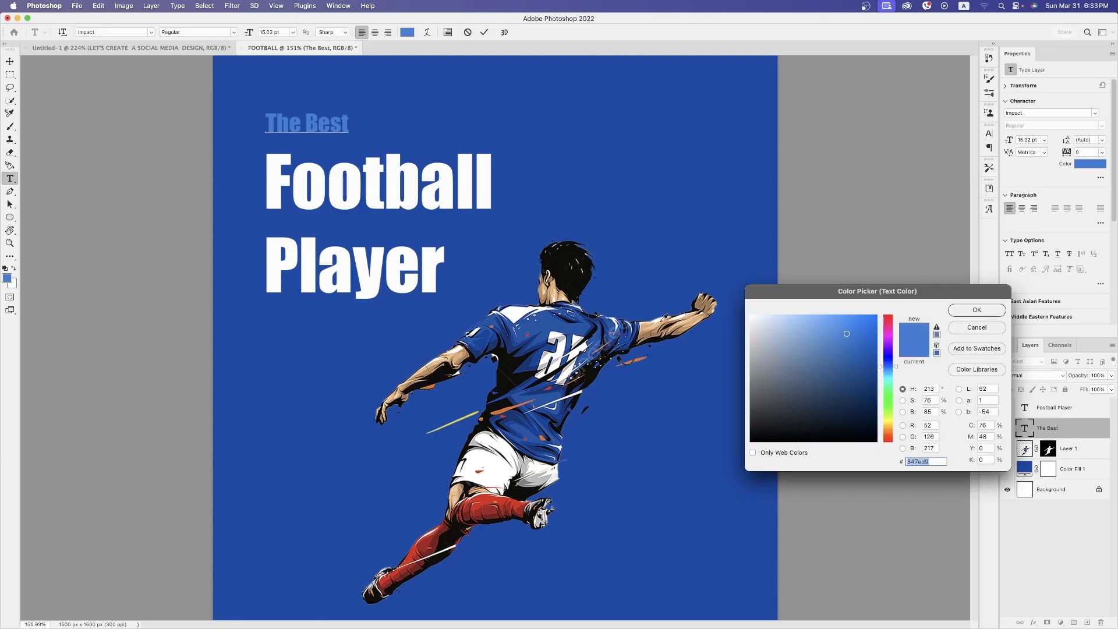
Recolor "The Best" with a skin tone (efc292) sampled from the player's outstretched arm
left_click(662, 320)
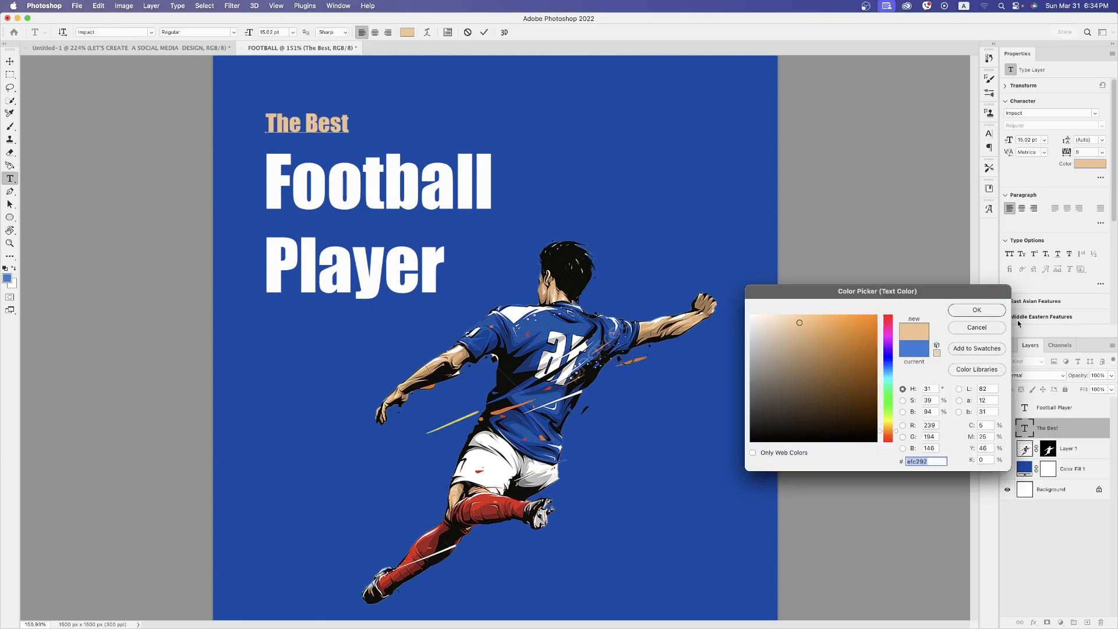
left_click(982, 315)
key("v")
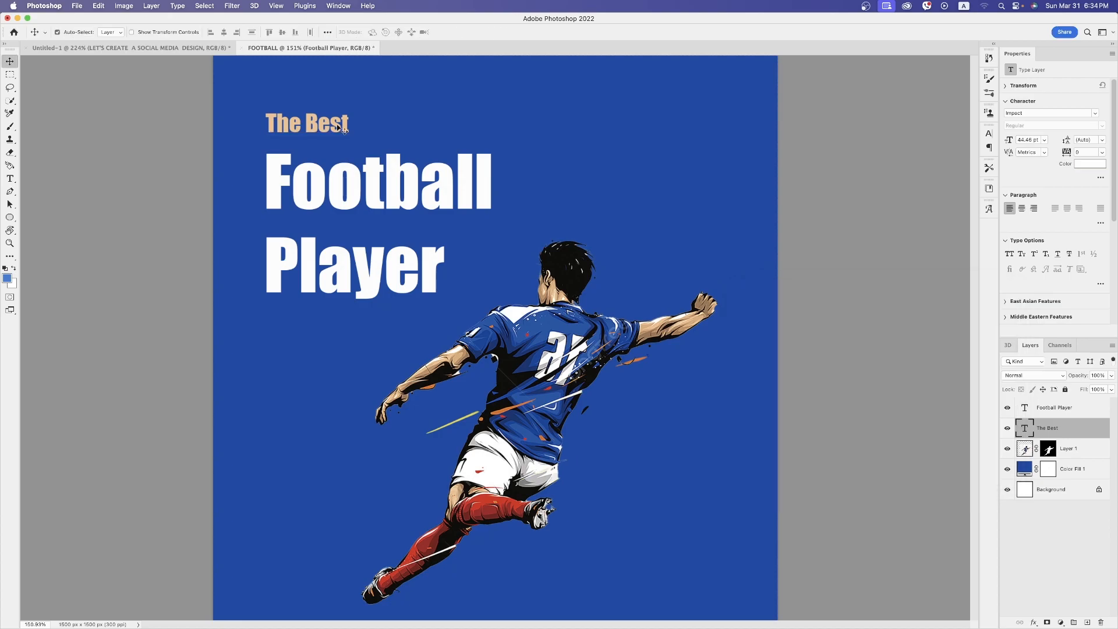
Scale "The Best" up to about 136% and move the player slightly up and to the right
key("super+t")
left_click_drag(350, 111, 379, 93)
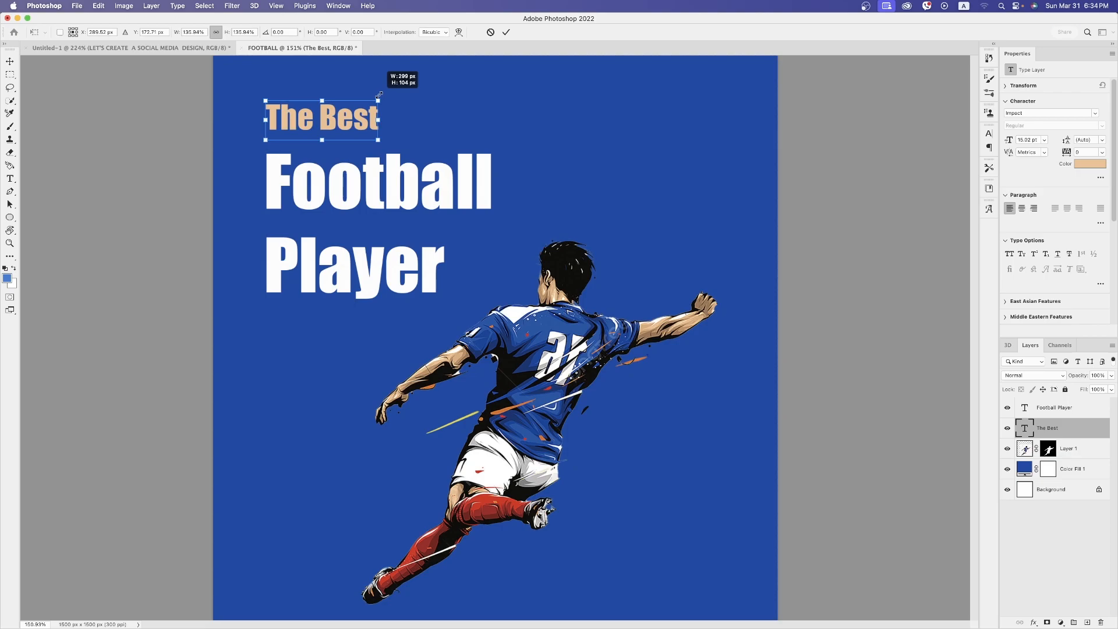
key("Return")
left_click_drag(560, 378, 567, 365)
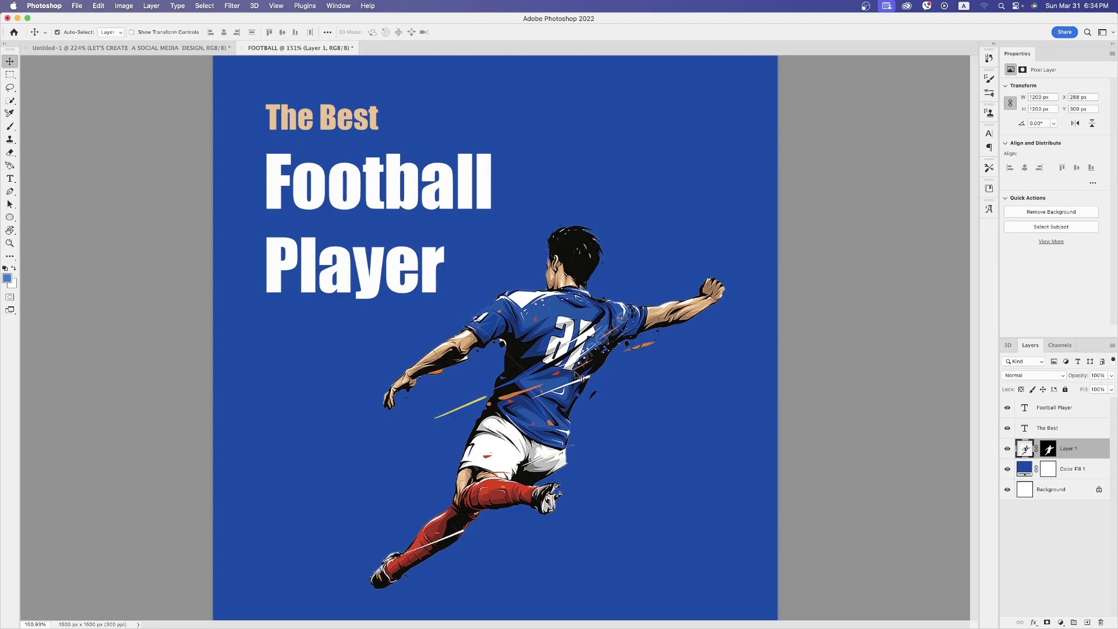
Add a new layer beneath the player and set the foreground color to a brighter blue than the background
left_click(1088, 623, "super")
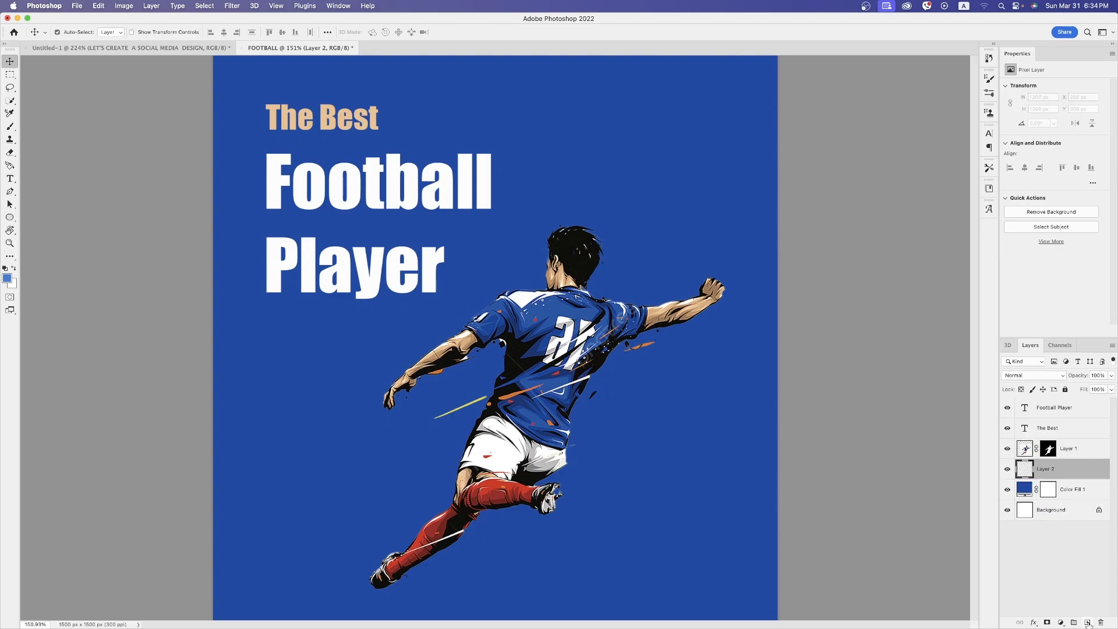
key("i")
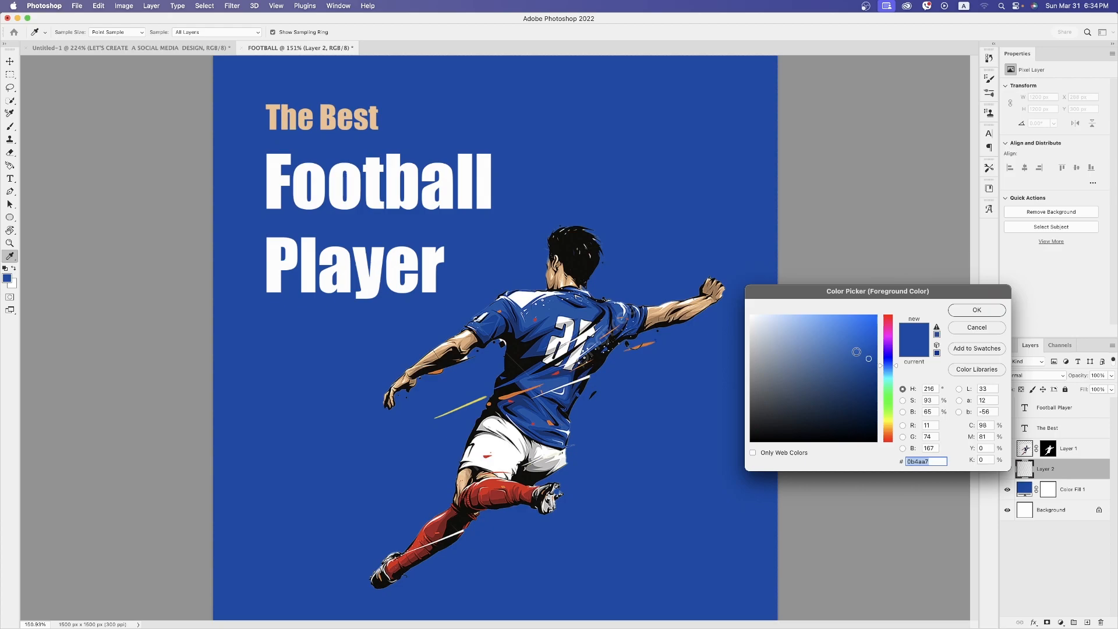
left_click(977, 310)
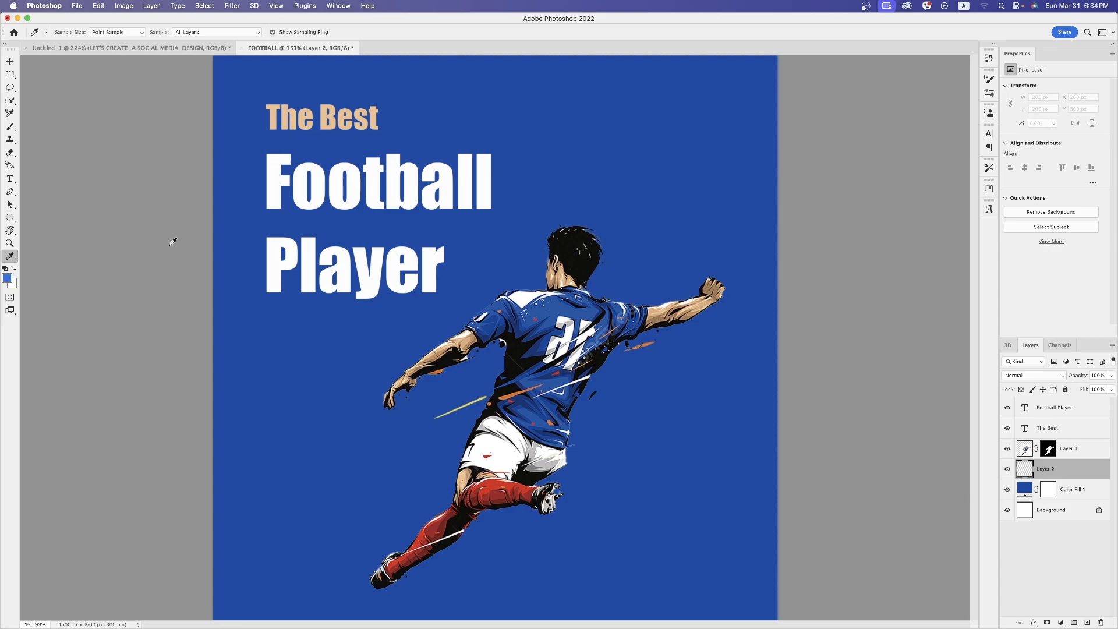
Paint a soft bright blue glow behind the player on the new layer with a 600 px brush
key("b")
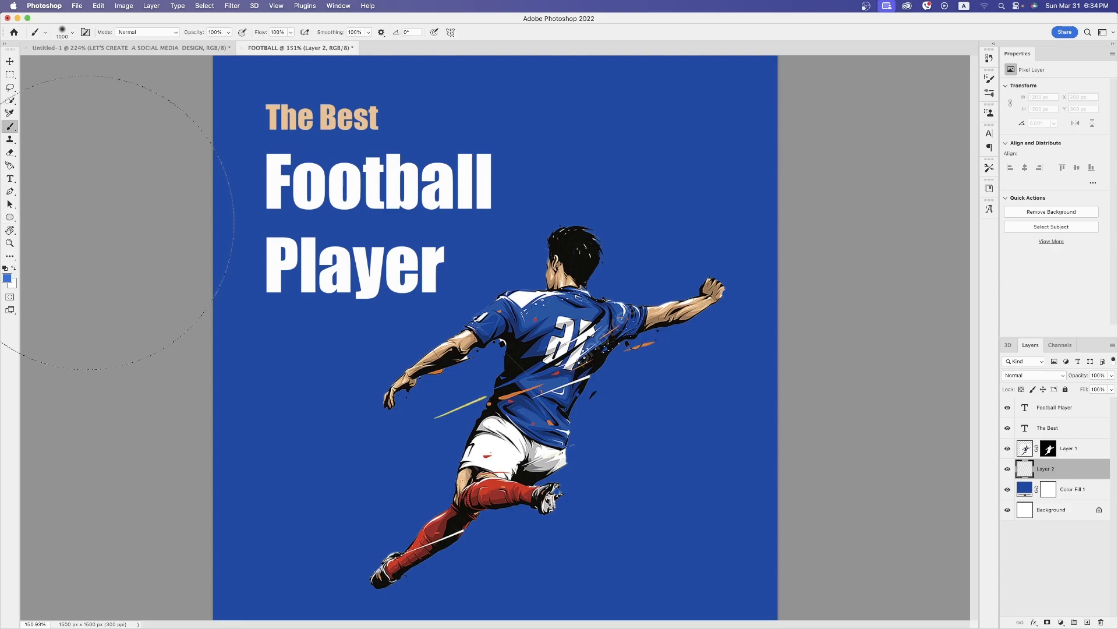
key("bracketleft")
key("bracketleft")
key("bracketleft")
key("bracketleft")
left_click(583, 256)
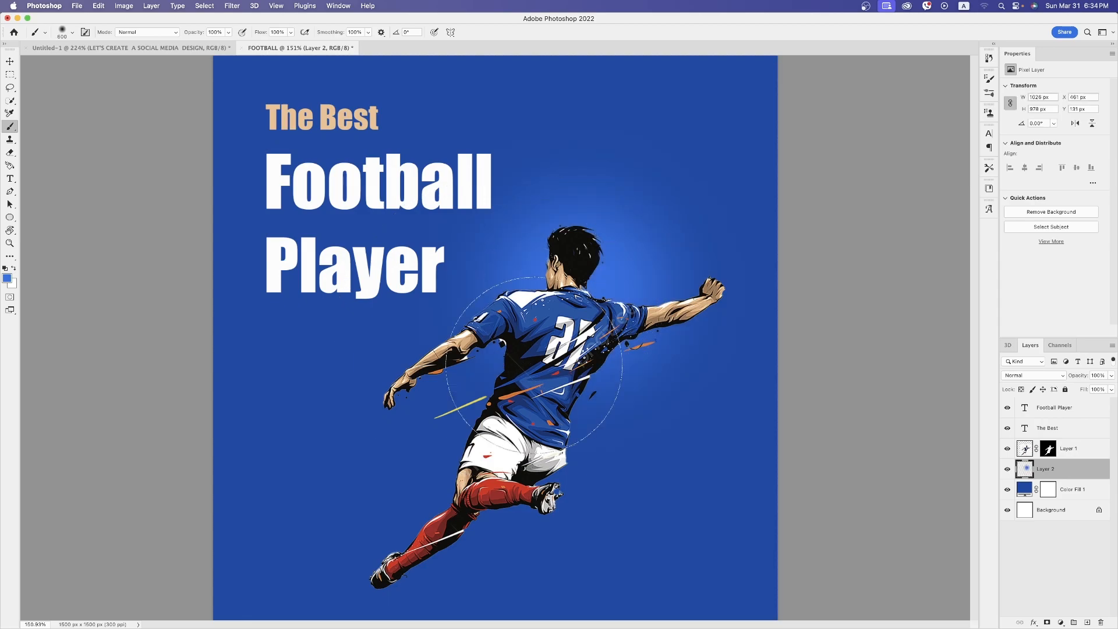
left_click_drag(534, 364, 426, 504)
left_click(638, 399)
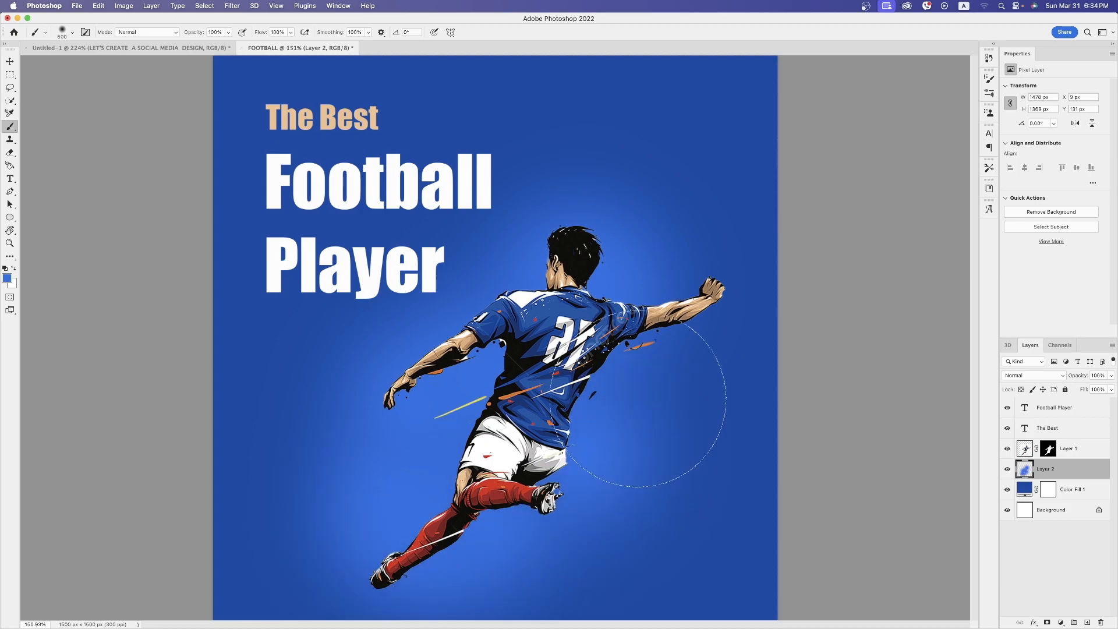
mouse_move(638, 399)
left_mouse_down()
mouse_move(648, 226)
mouse_move(697, 414)
mouse_move(680, 253)
left_mouse_up()
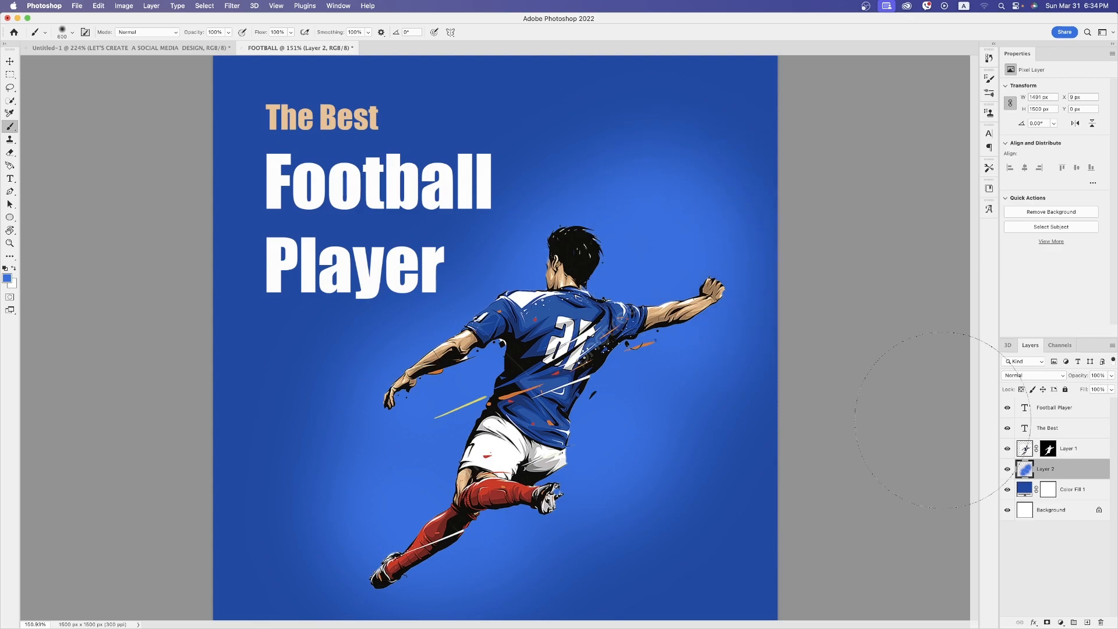
Lower the blue glow layer's opacity to about 74% and show the canvas in full-screen mode with the menu bar
left_click_drag(1111, 375, 1098, 389)
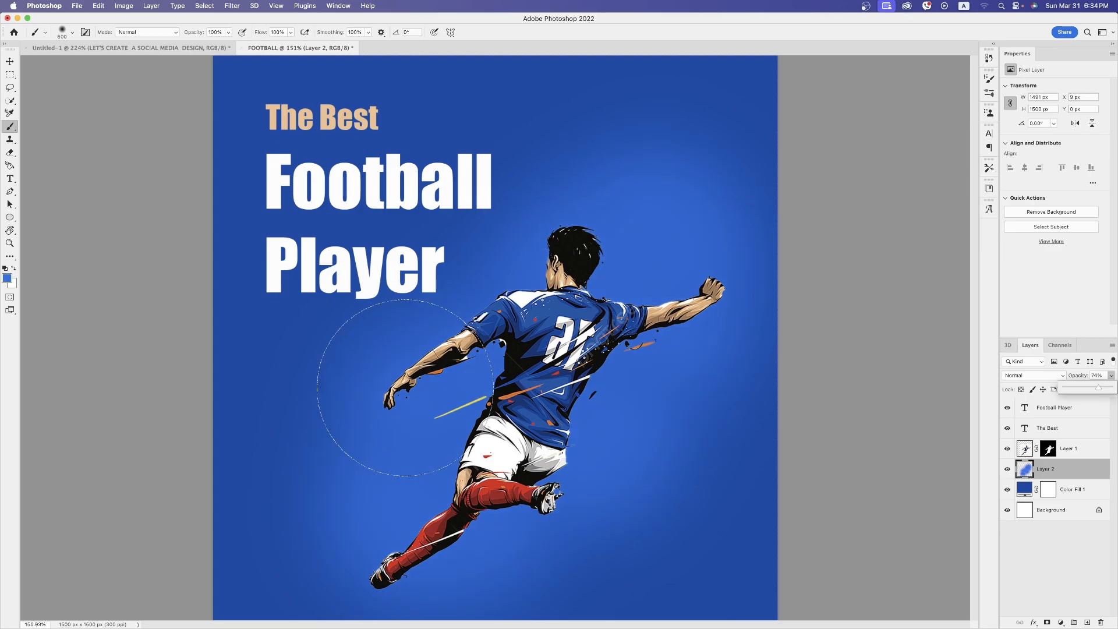
key("v")
left_click(527, 378)
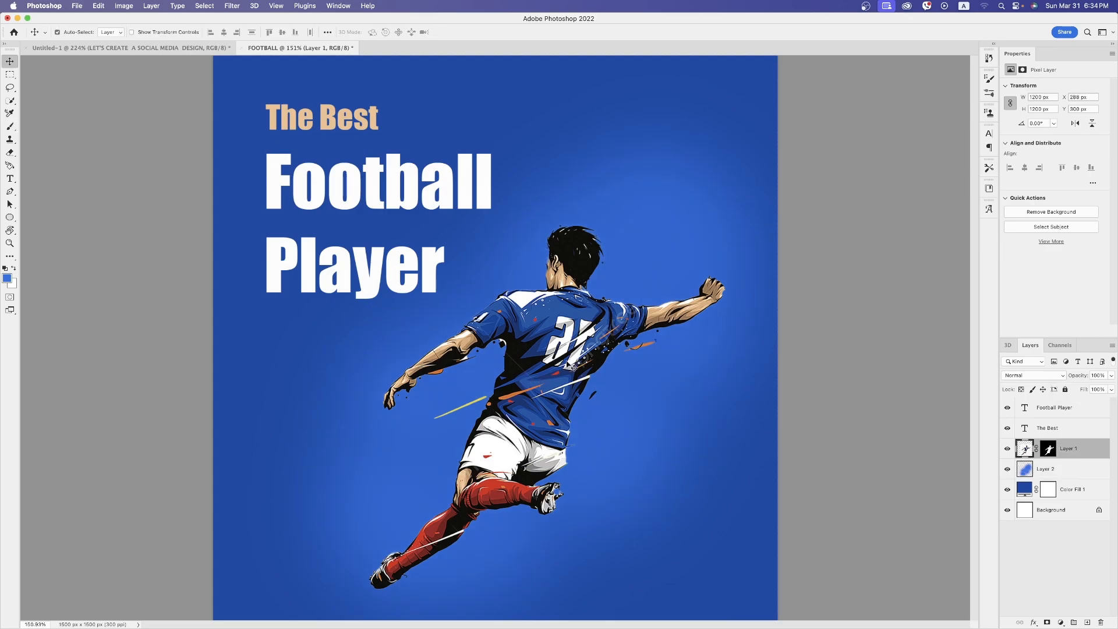
key("f")
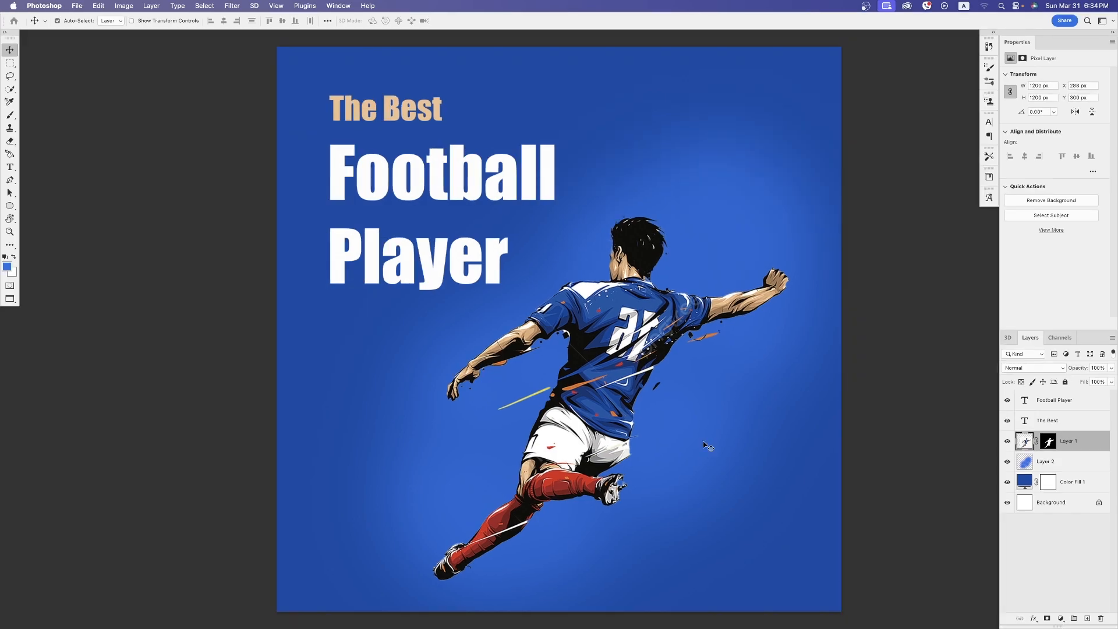
left_click_drag(706, 445, 689, 406)
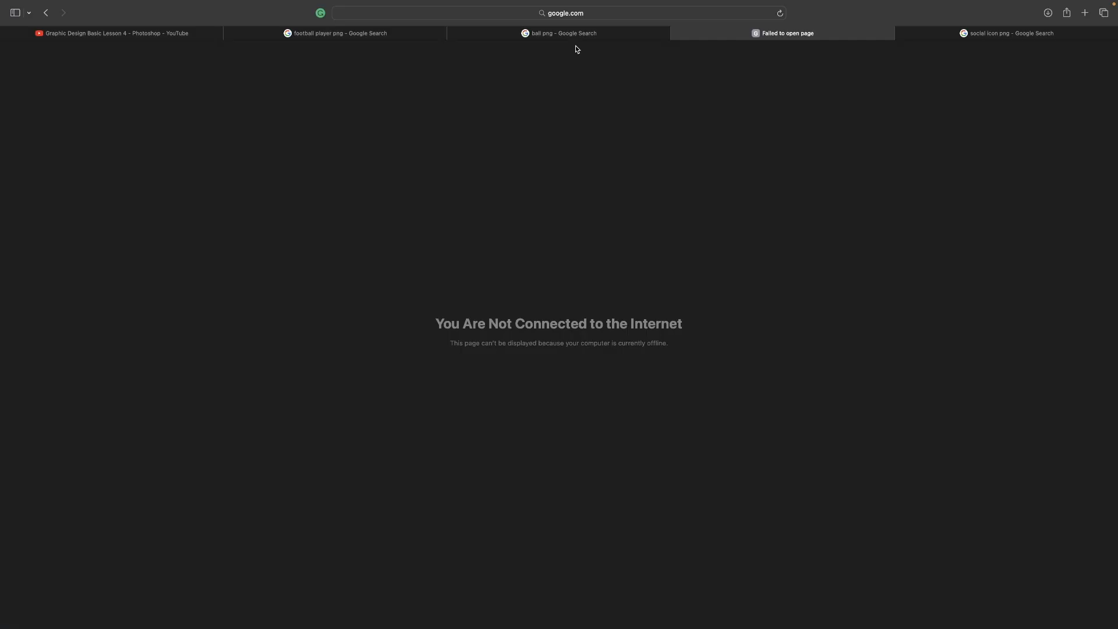
Switch to the browser's "ball png" search results and copy the large black-and-white soccer ball image
left_click(575, 34)
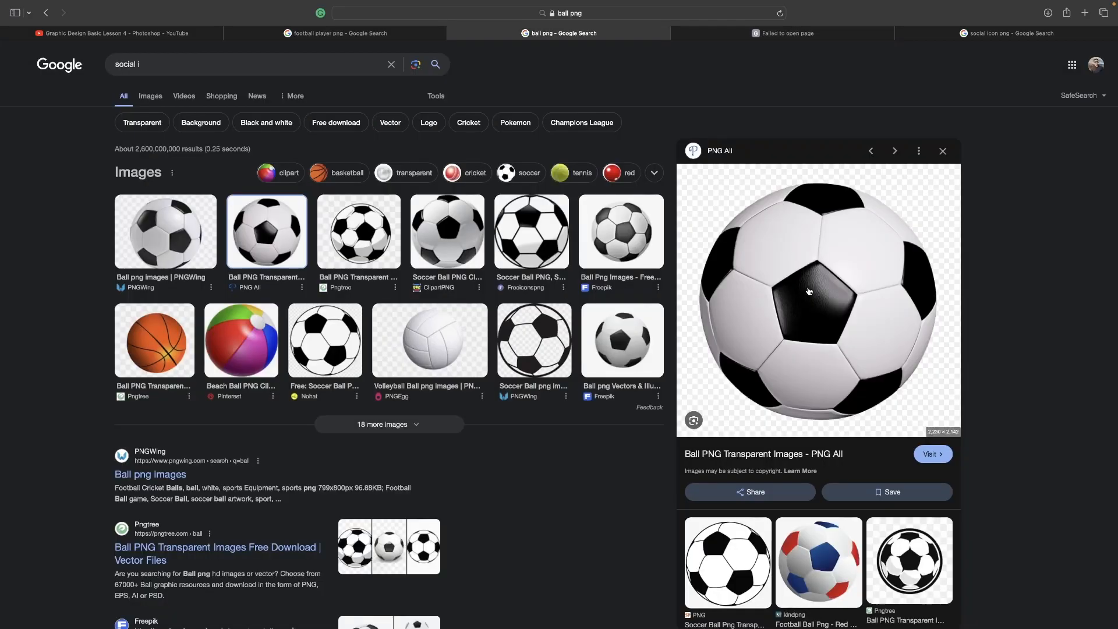
scroll(809, 291, "down", 1)
right_click(808, 287)
left_click(841, 479)
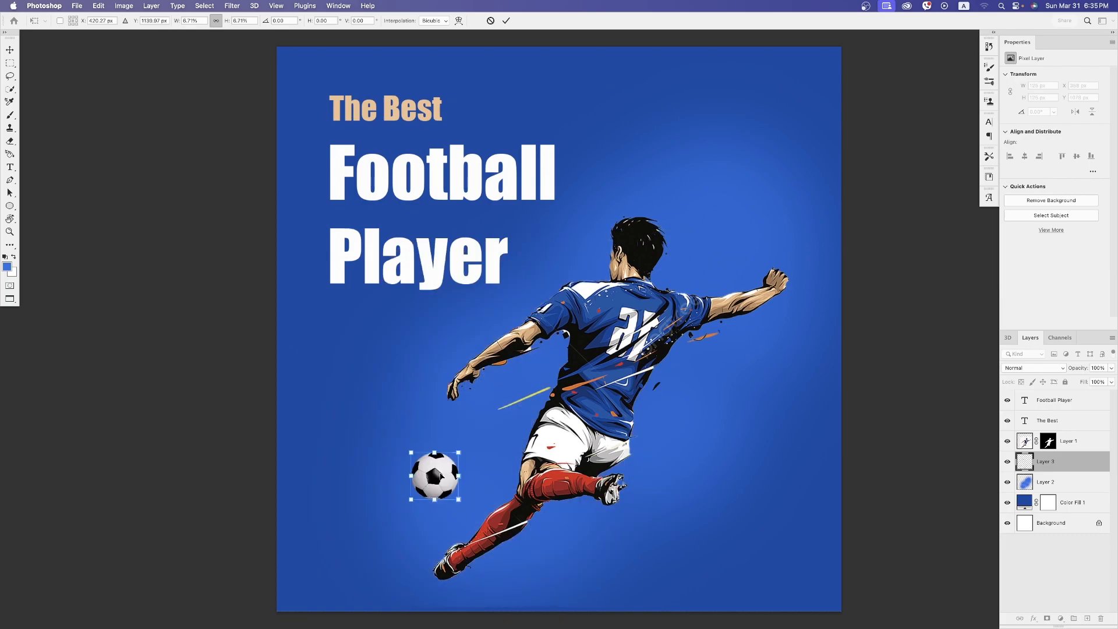
Scale the pasted soccer ball down to about 126 px wide and place it in front of the player's kicking leg
left_click_drag(439, 474, 445, 477)
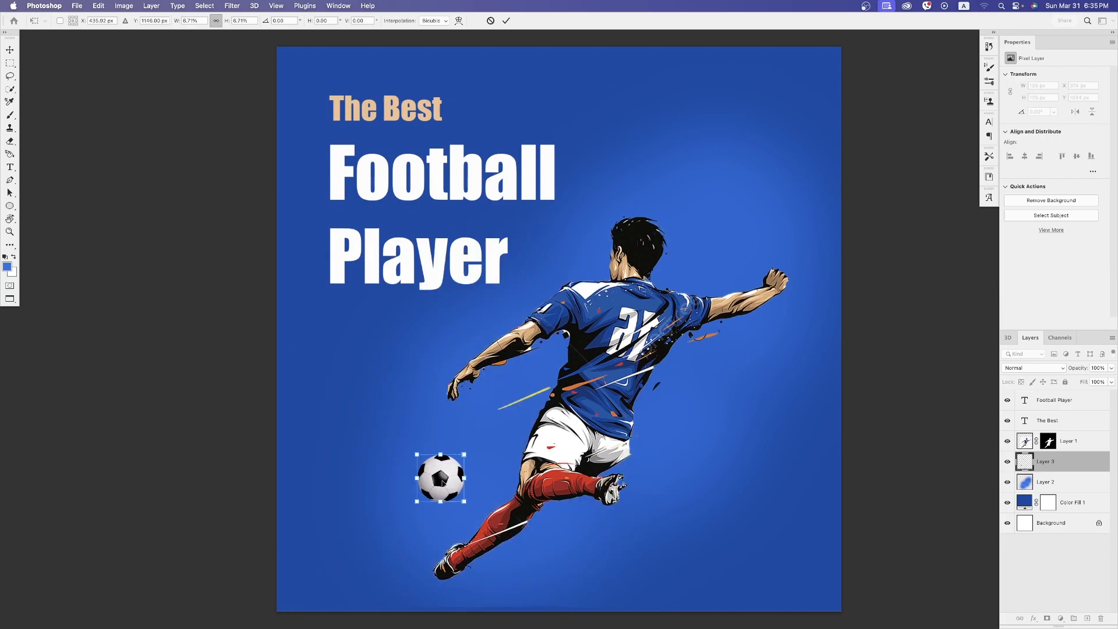
key("Return")
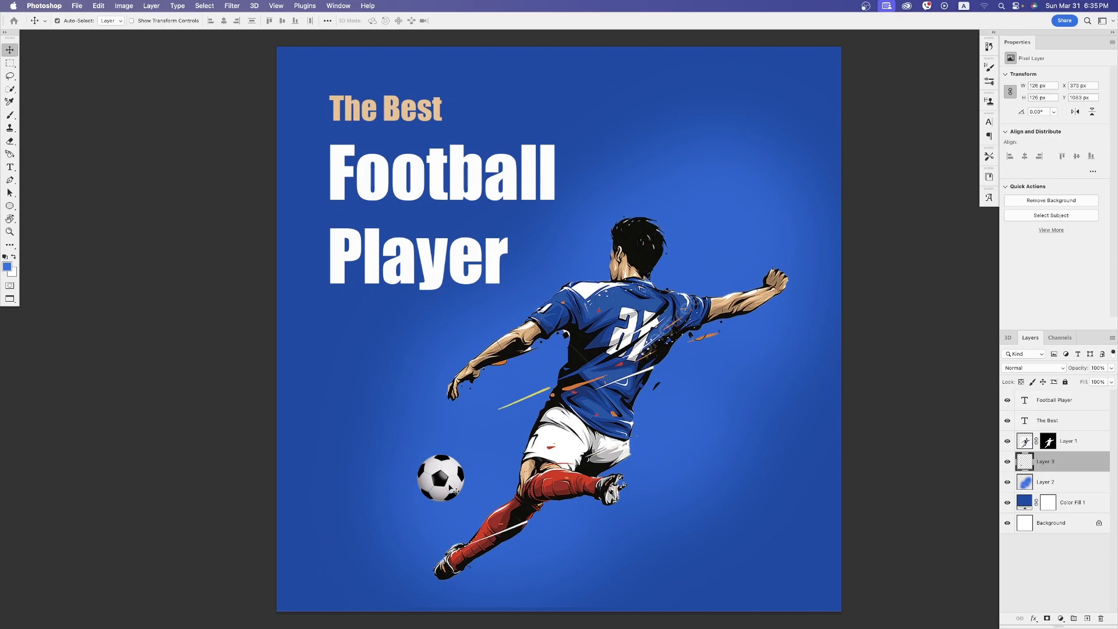
left_click_drag(455, 491, 446, 481)
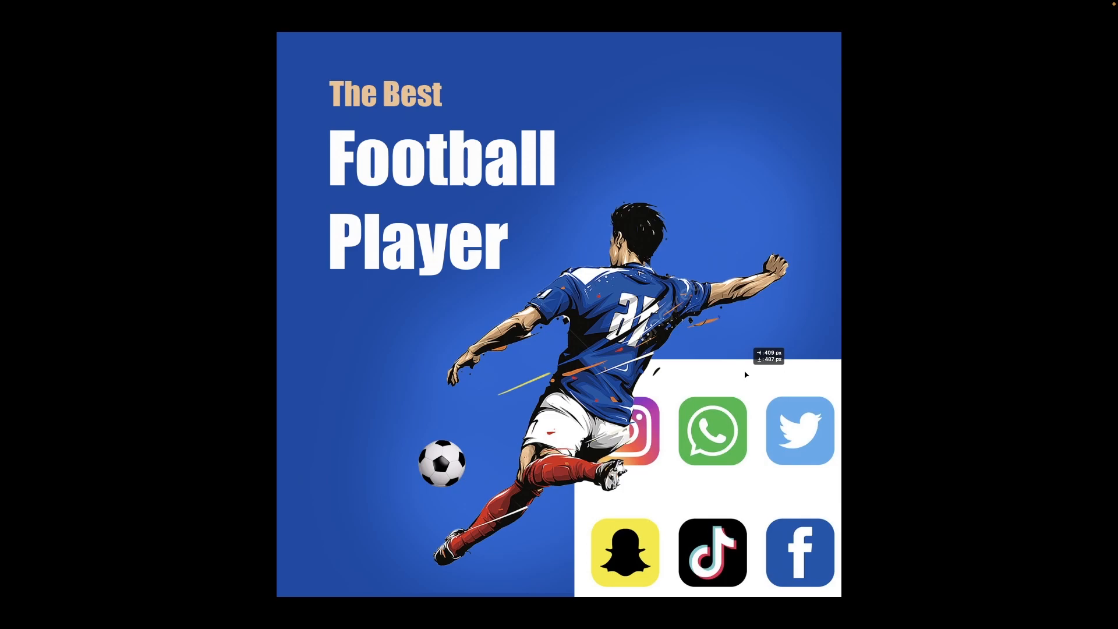
Position the social media icon sheet over the canvas's lower-right area and move its layer to the top of the stack
left_click_drag(746, 375, 698, 468)
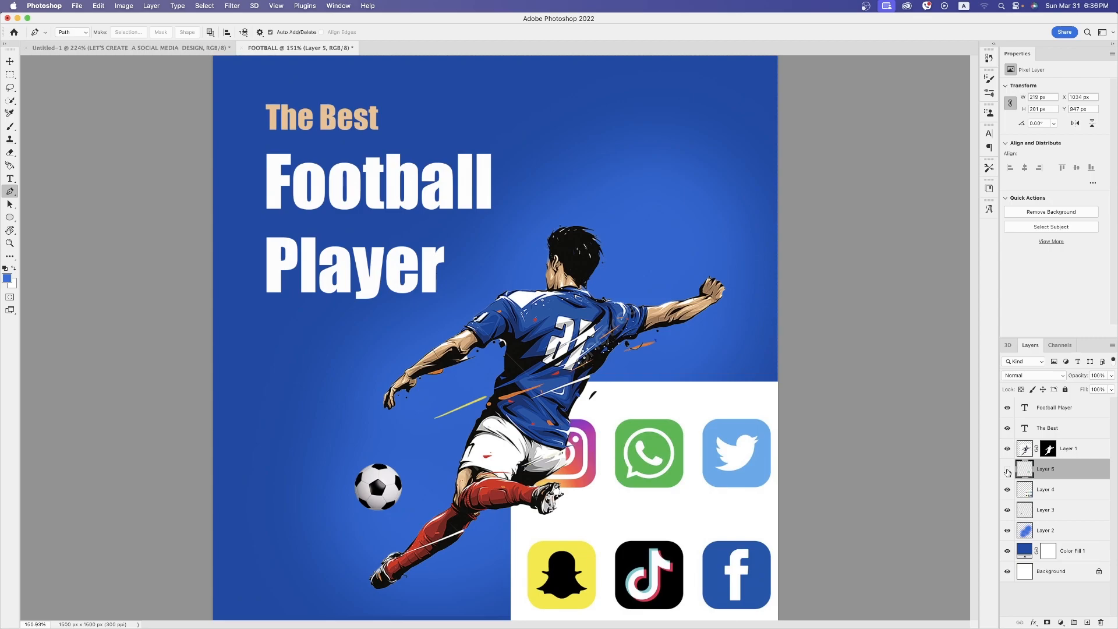
left_click(1007, 468)
left_click_drag(1048, 472, 1048, 406)
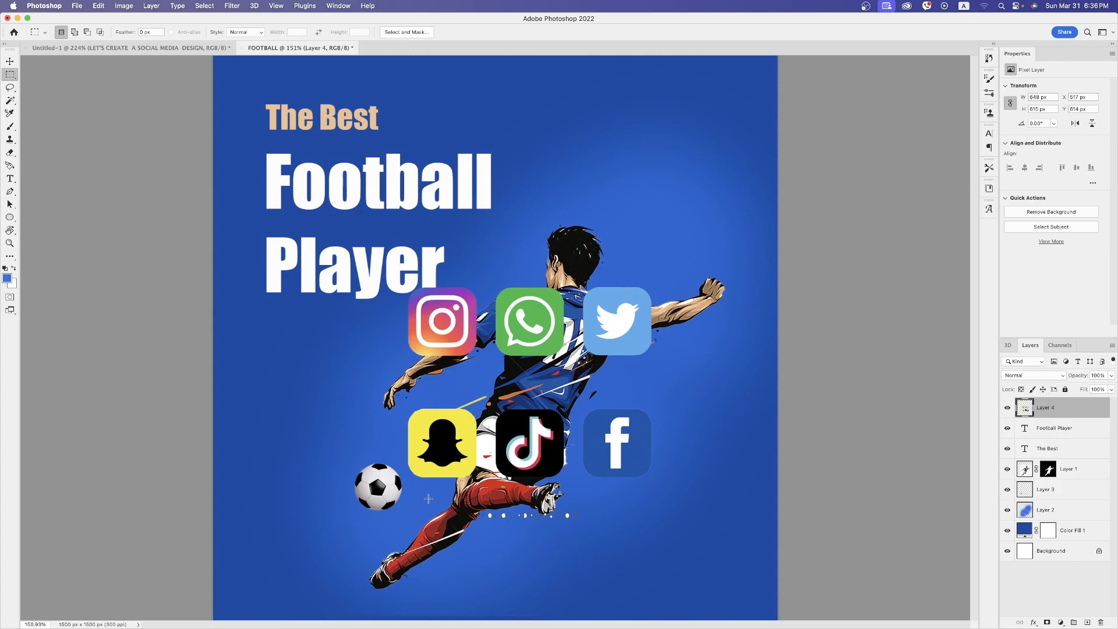
Select the upper row of Instagram, WhatsApp and Twitter icons and copy it to a new layer
left_click_drag(429, 500, 632, 558)
left_click_drag(399, 280, 654, 358)
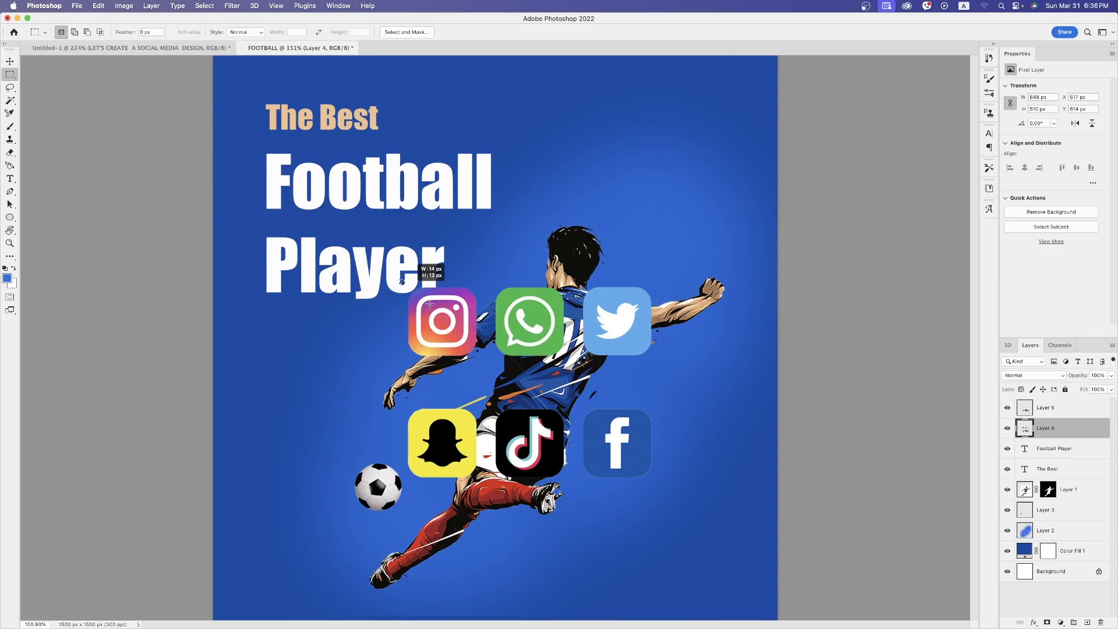
key("ctrl+j")
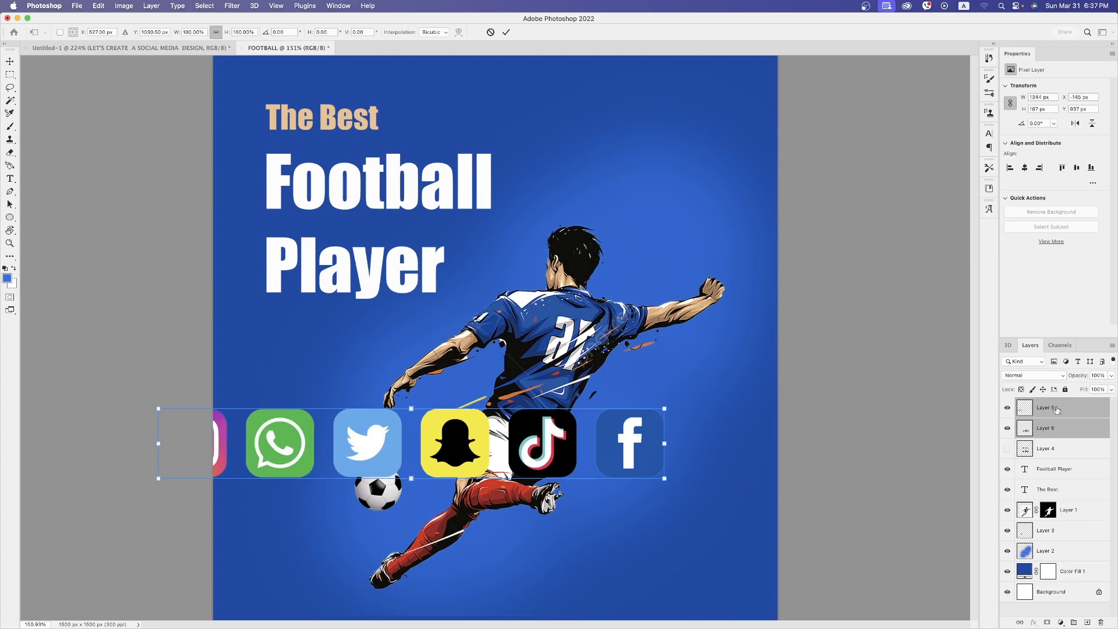
Scale the two icon layers, arranged as one row of six, down together to about 34%
left_click_drag(664, 409, 331, 449)
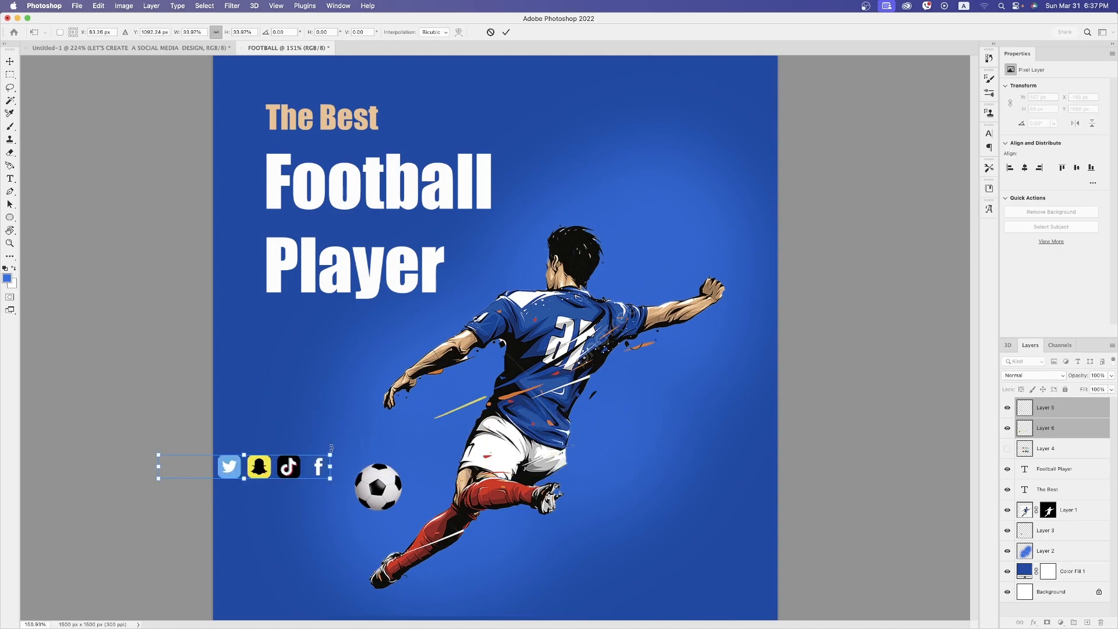